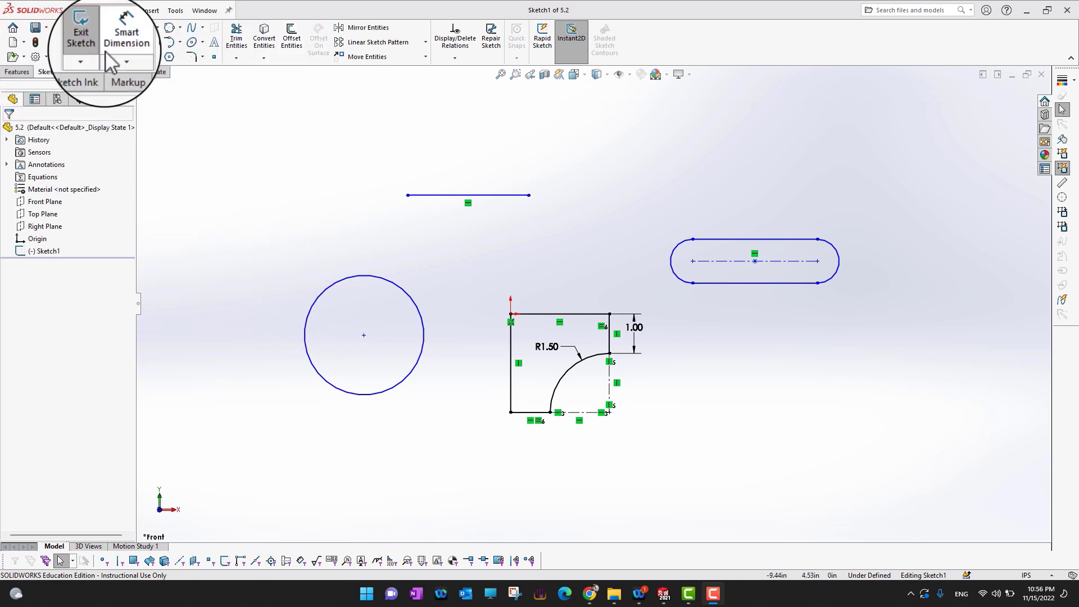
Offset the circle 0.20 in in both directions without adding dimensions, turning the original circle into construction geometry
left_click(291, 42)
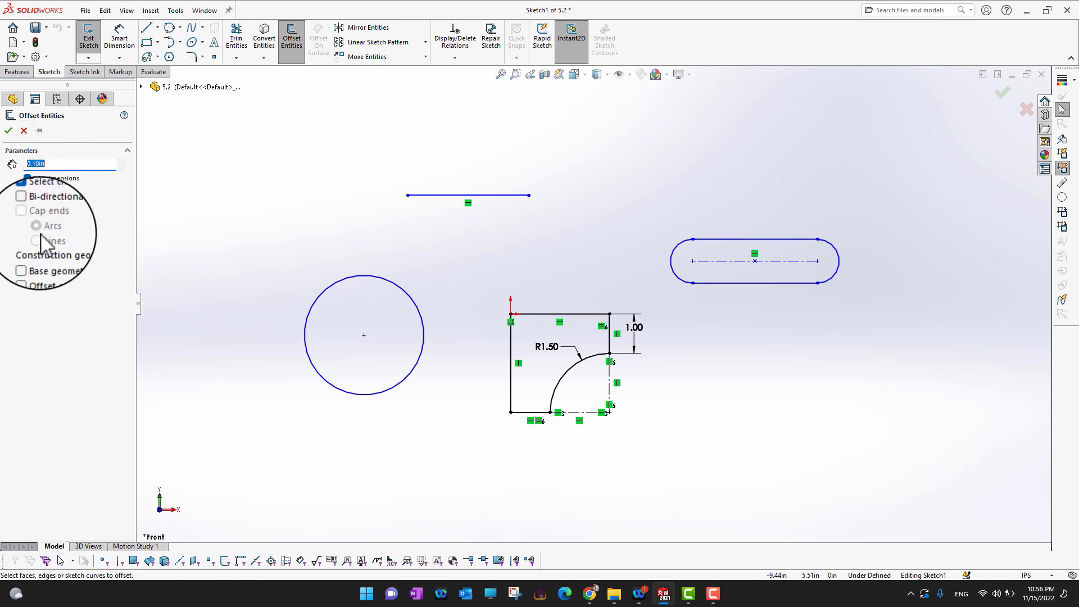
left_click(27, 179)
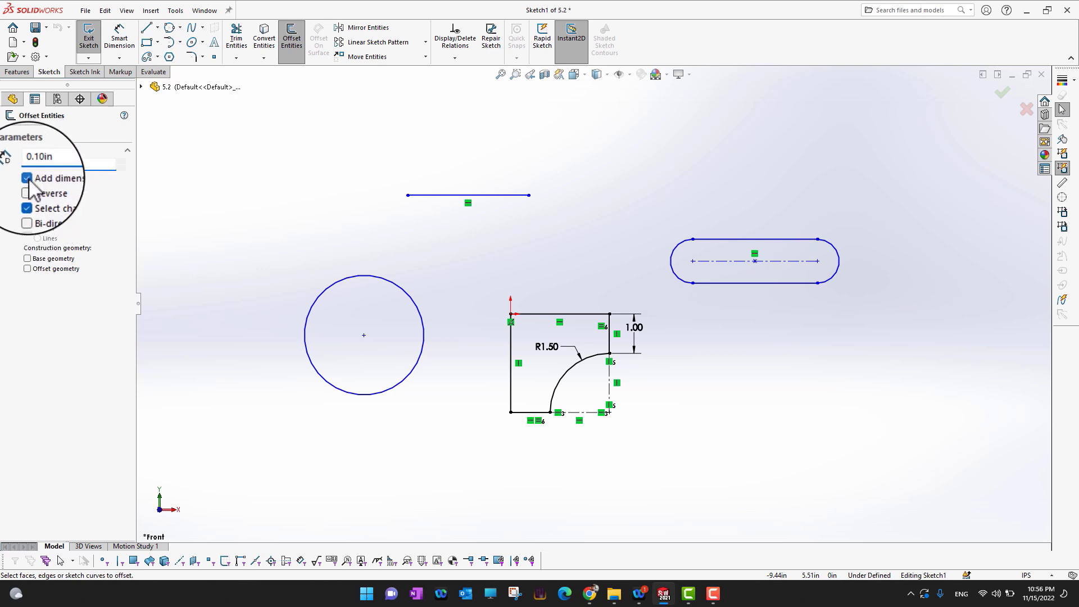
left_click(359, 278)
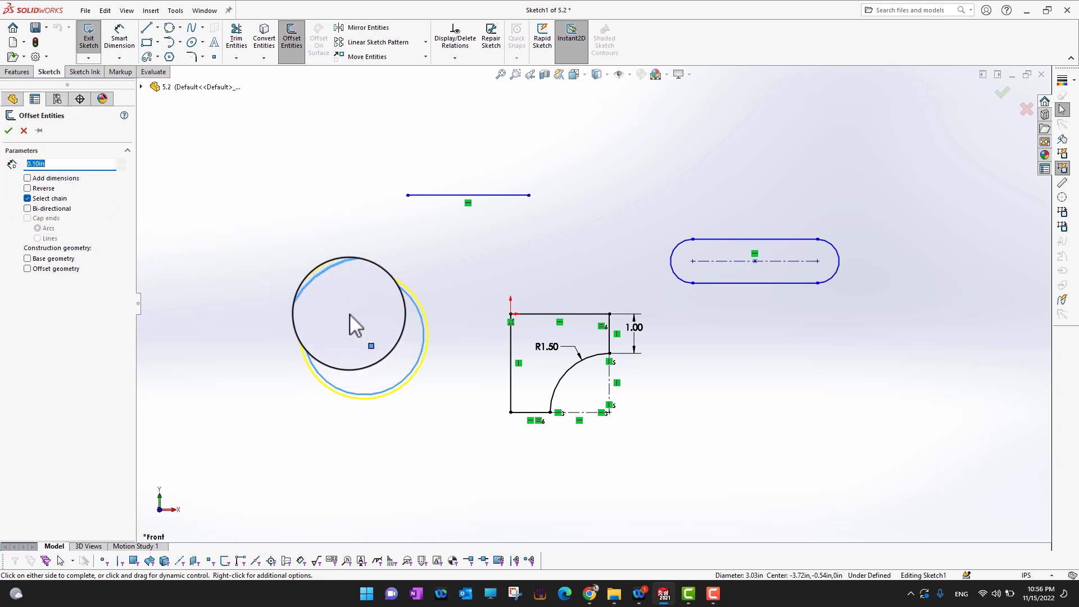
scroll(340, 310, "down", 6)
scroll(81, 174, "up", 1)
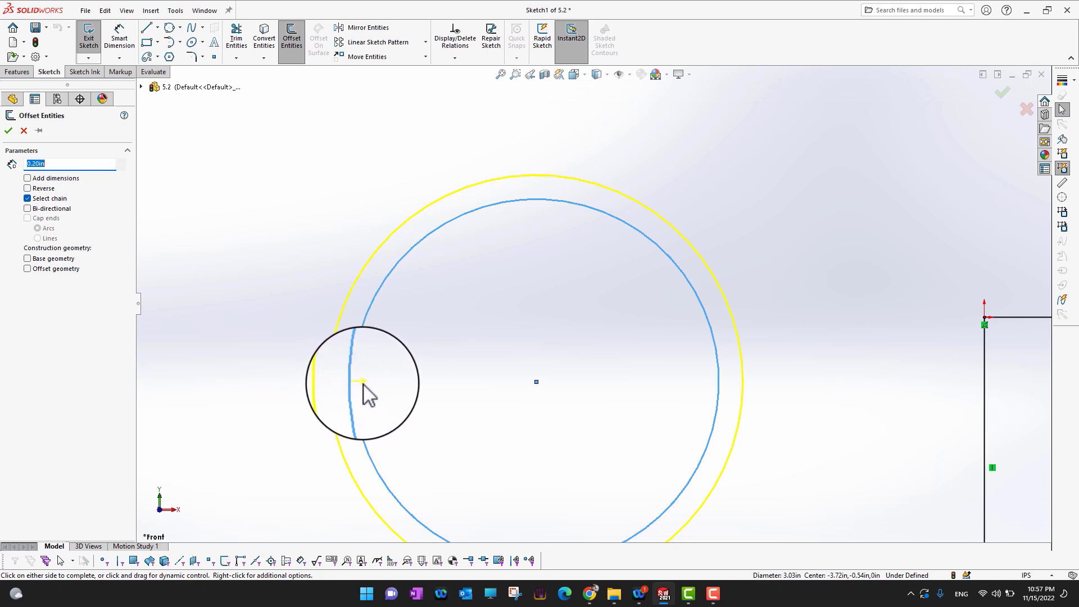
left_click(27, 187)
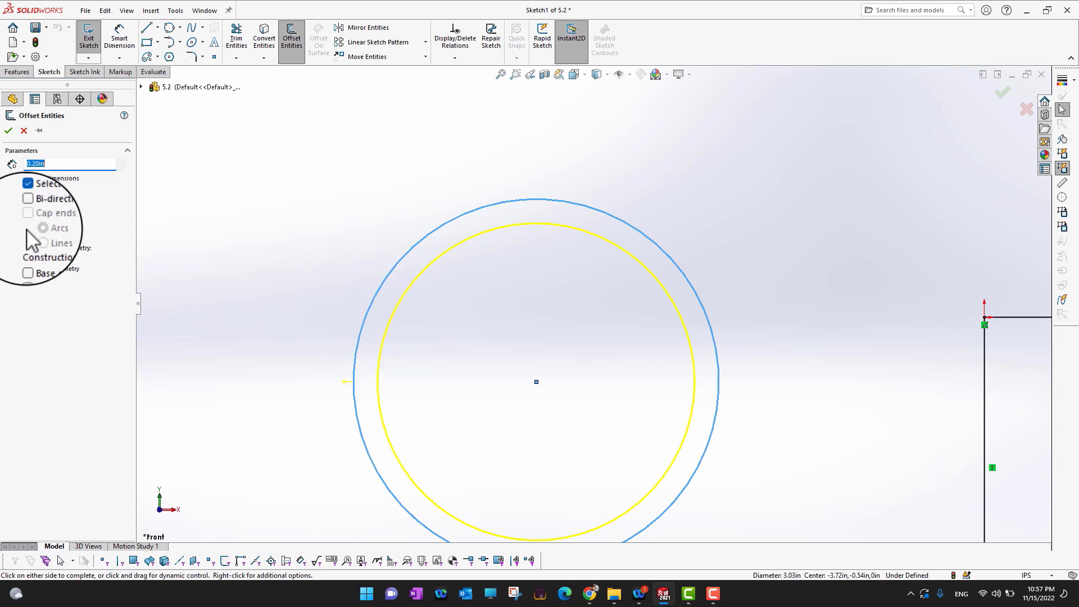
left_click(28, 209)
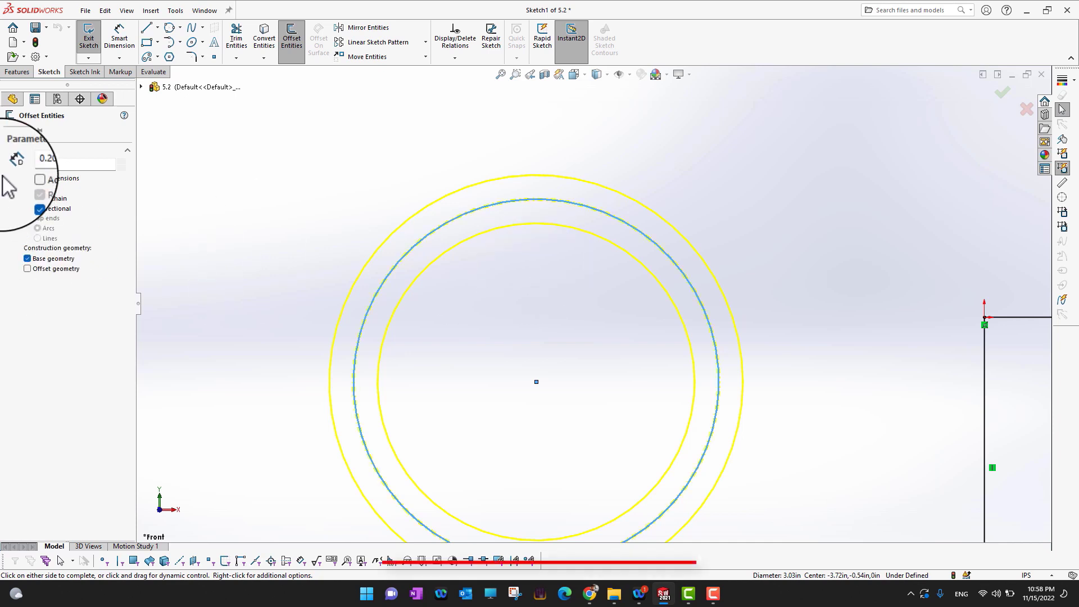
left_click(10, 132)
scroll(699, 234, "down", 2)
scroll(699, 234, "up", 2)
scroll(699, 234, "up", 1)
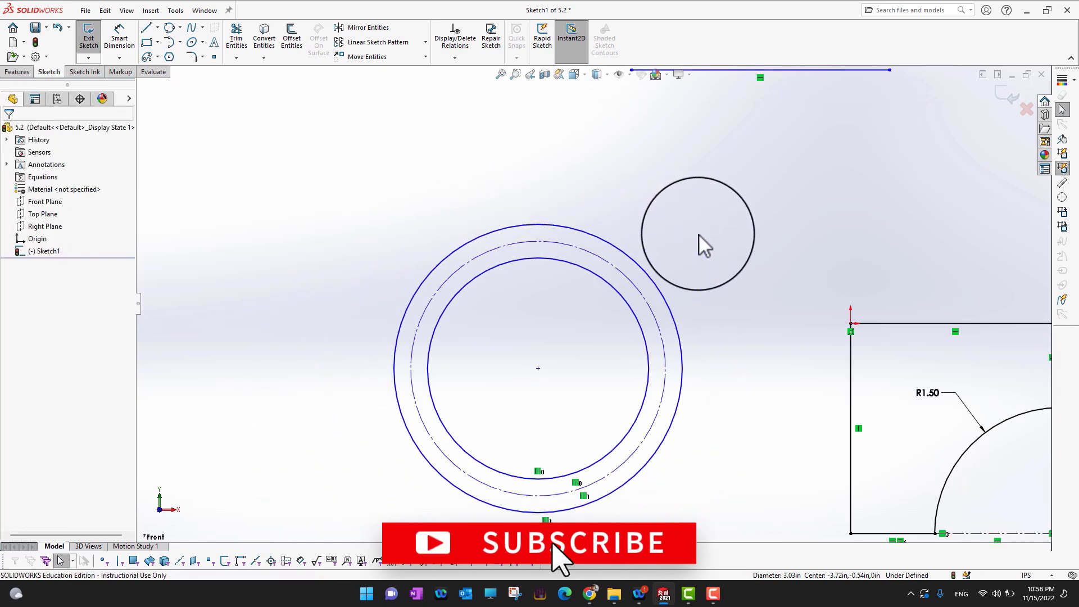
scroll(699, 234, "up", 2)
left_click_drag(699, 234, 753, 243)
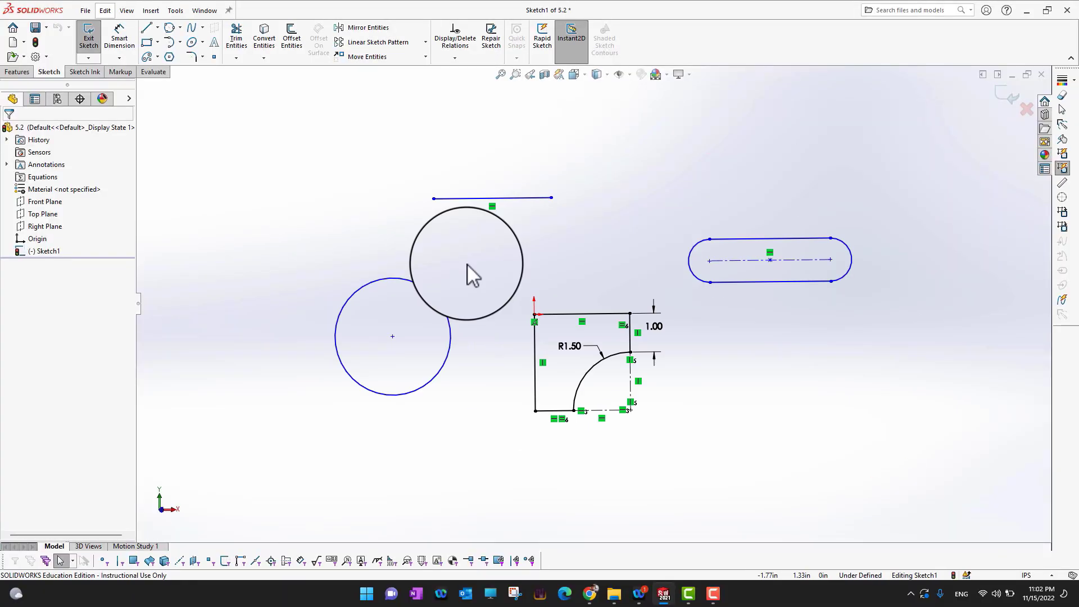
Offset the horizontal line 0.20 in bi-directionally with arc cap ends, keeping the original line as construction geometry
left_click(288, 42)
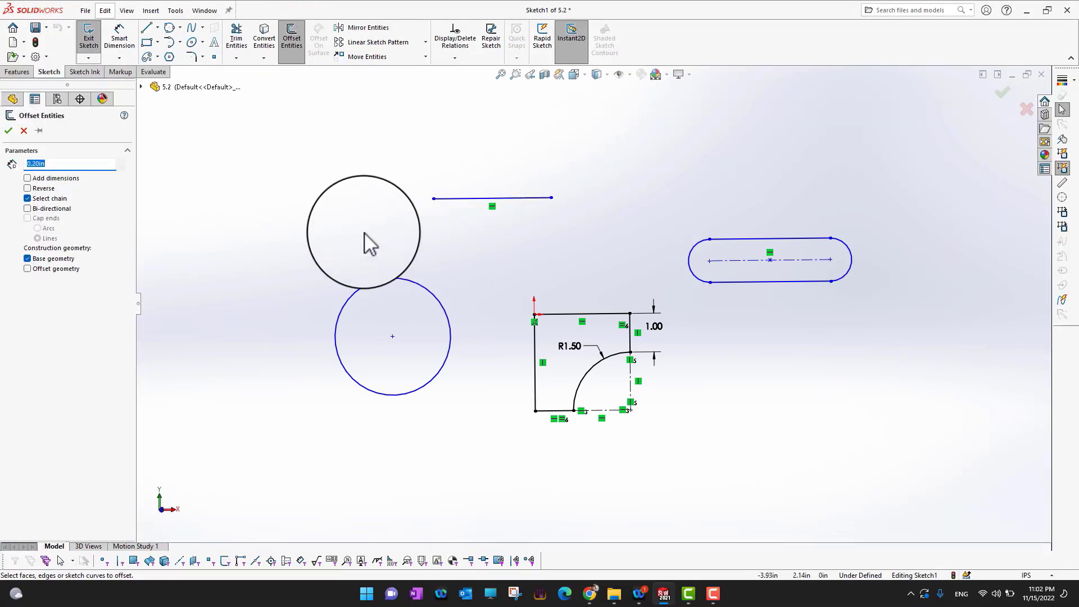
left_click(450, 200)
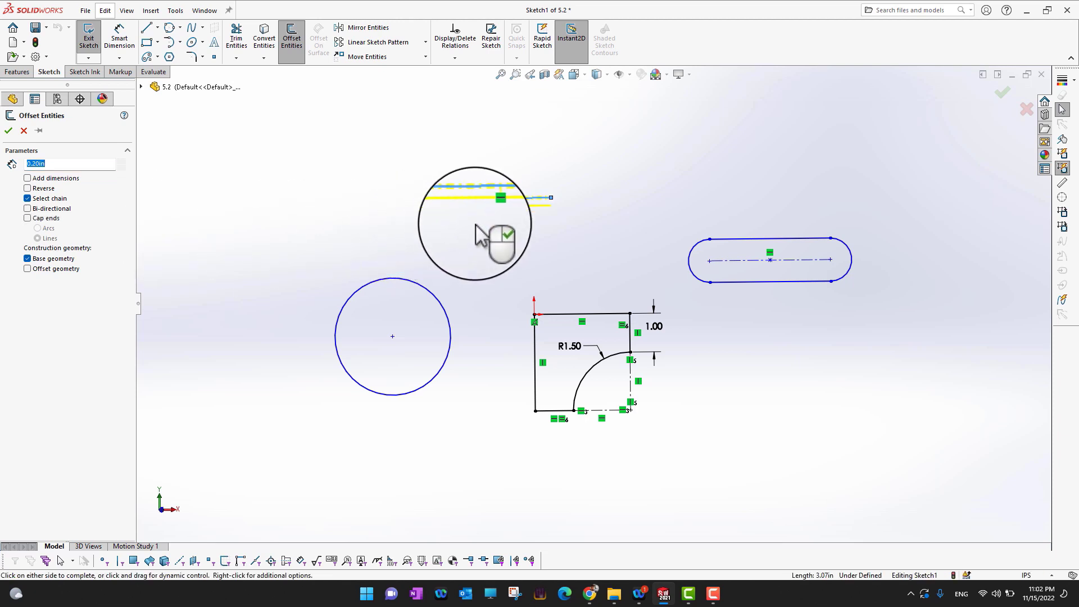
scroll(449, 204, "down", 3)
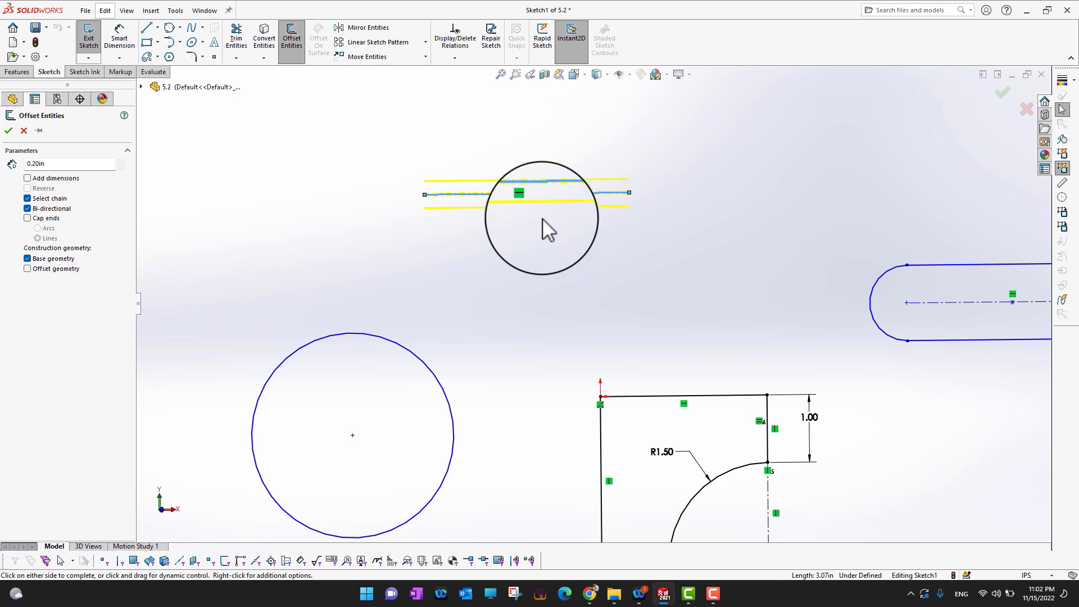
left_click(26, 218)
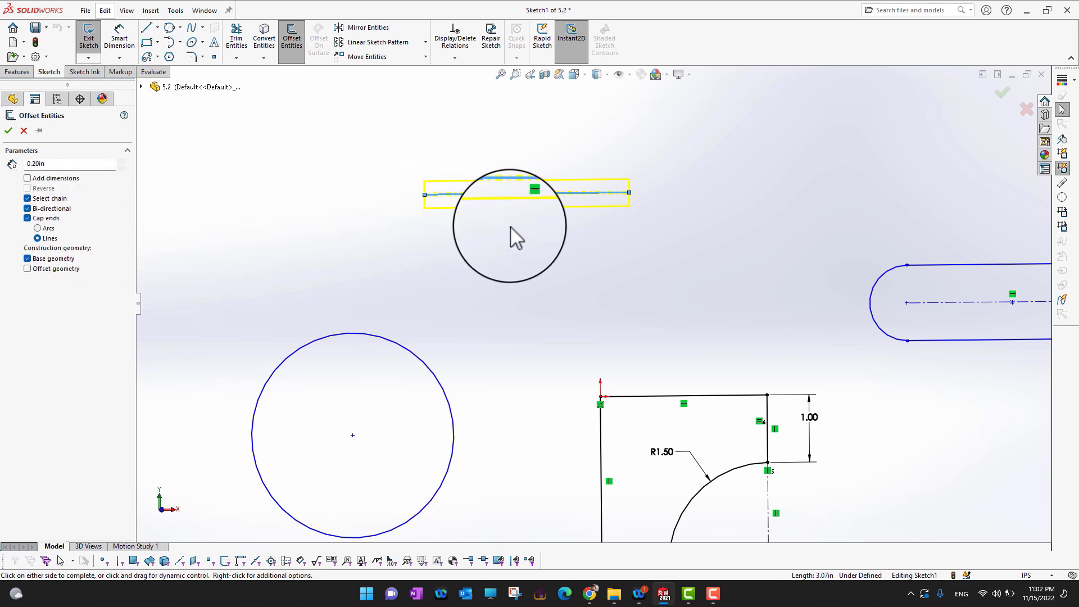
left_click(45, 229)
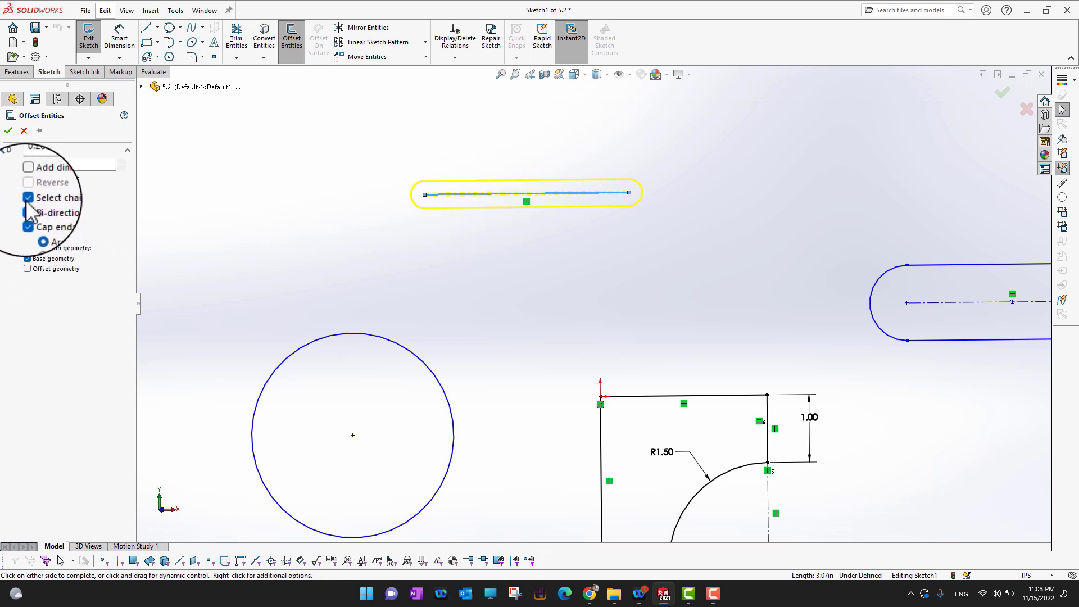
left_click(9, 133)
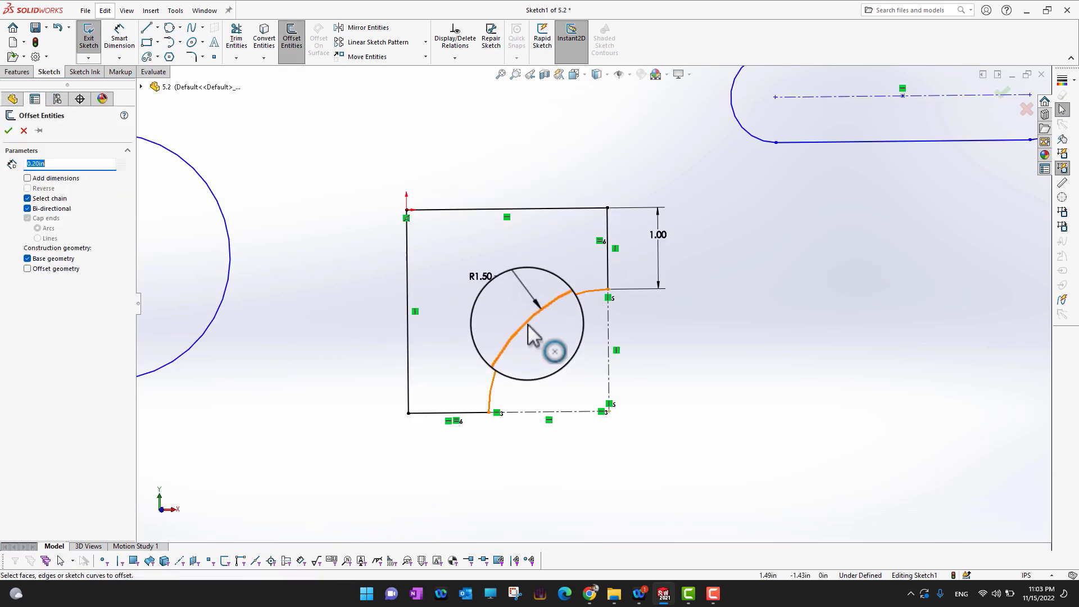
Offset only the R1.50 arc 0.20 in toward its center, in one direction, without chain selection, cap ends or construction geometry
left_click(526, 325)
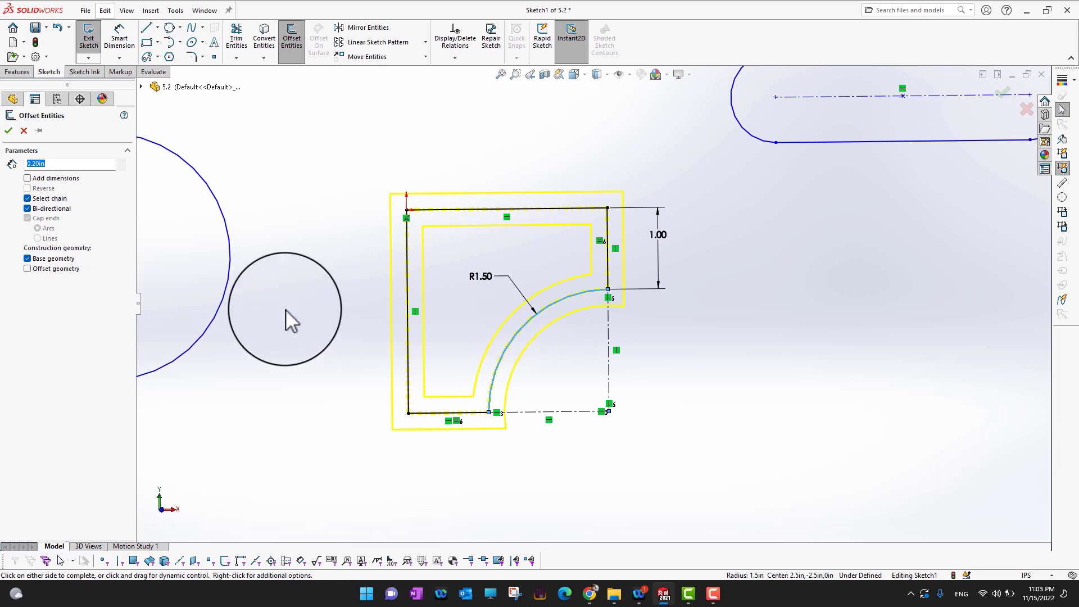
left_click(25, 210)
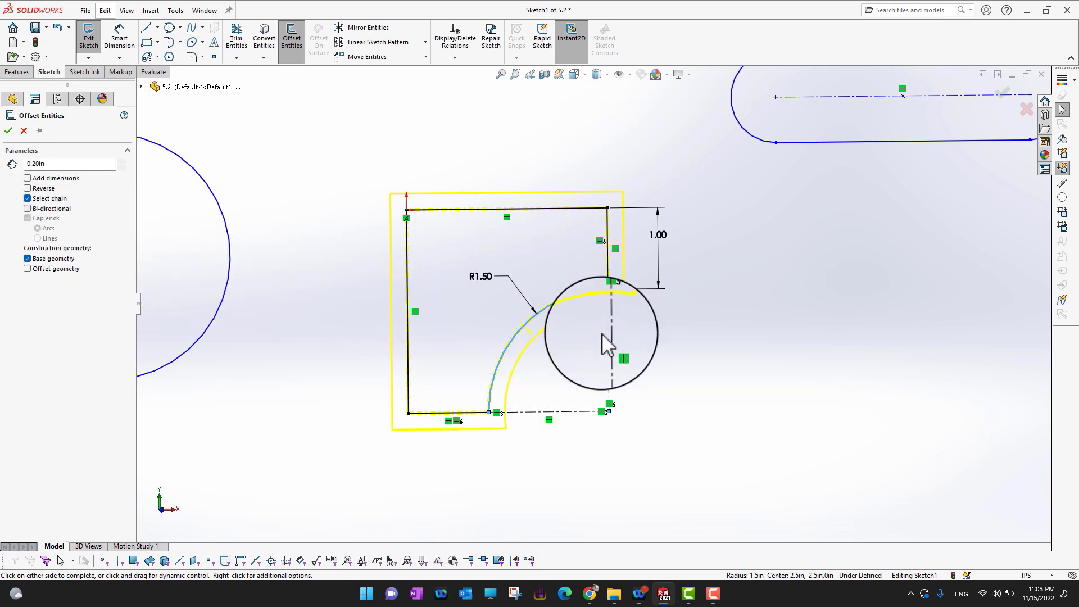
left_click(27, 188)
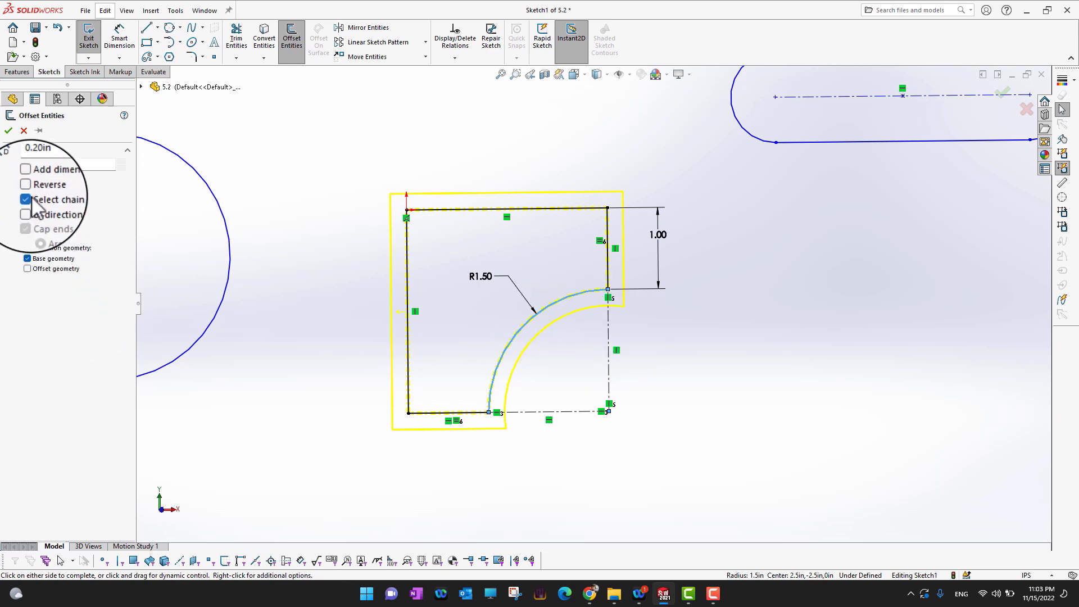
left_click(27, 199)
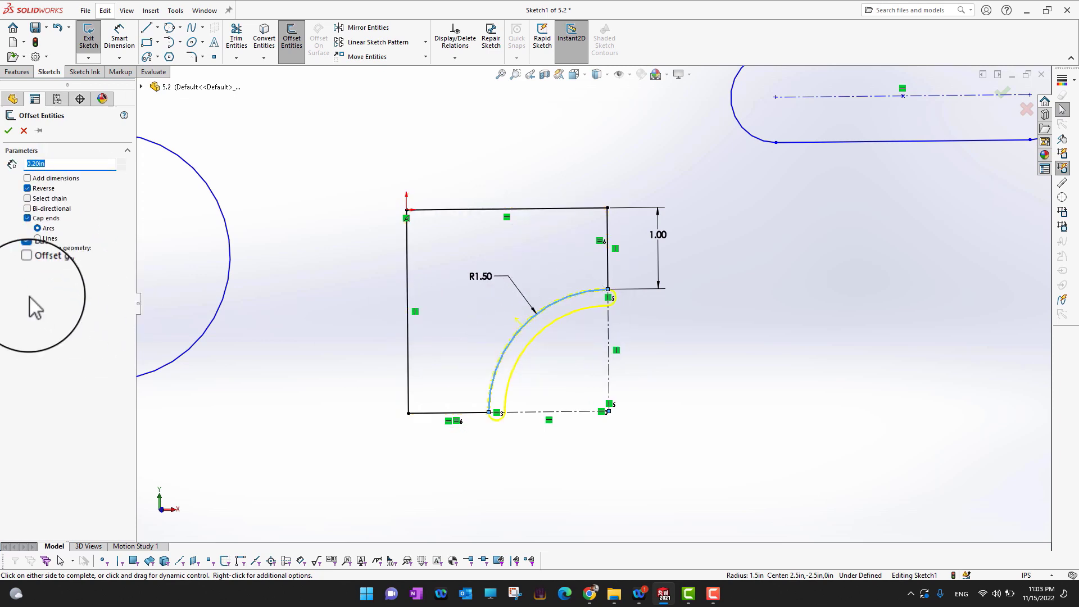
left_click(27, 218)
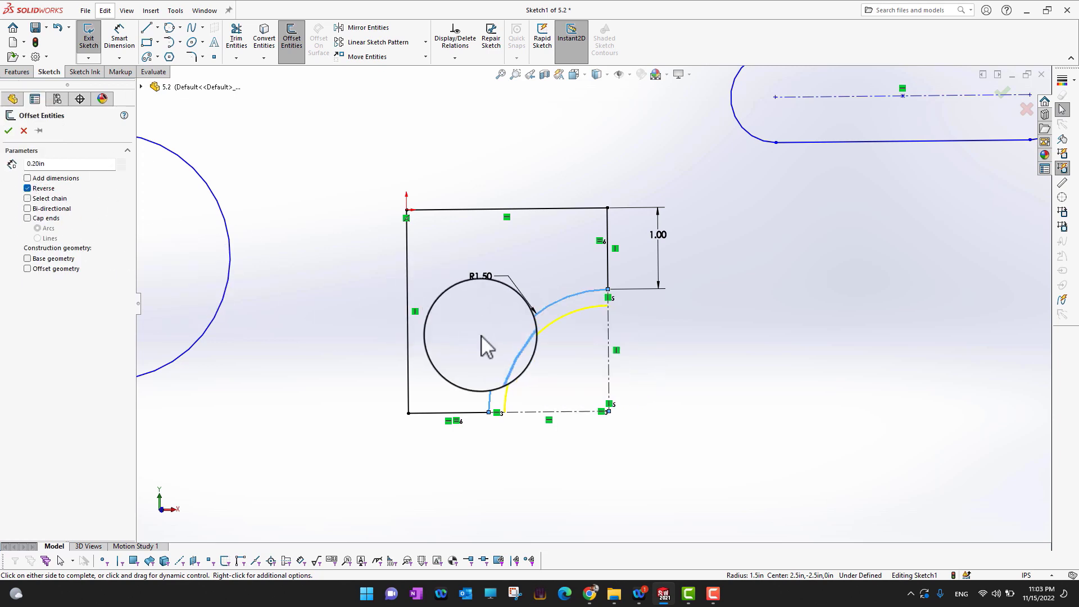
left_click(11, 135)
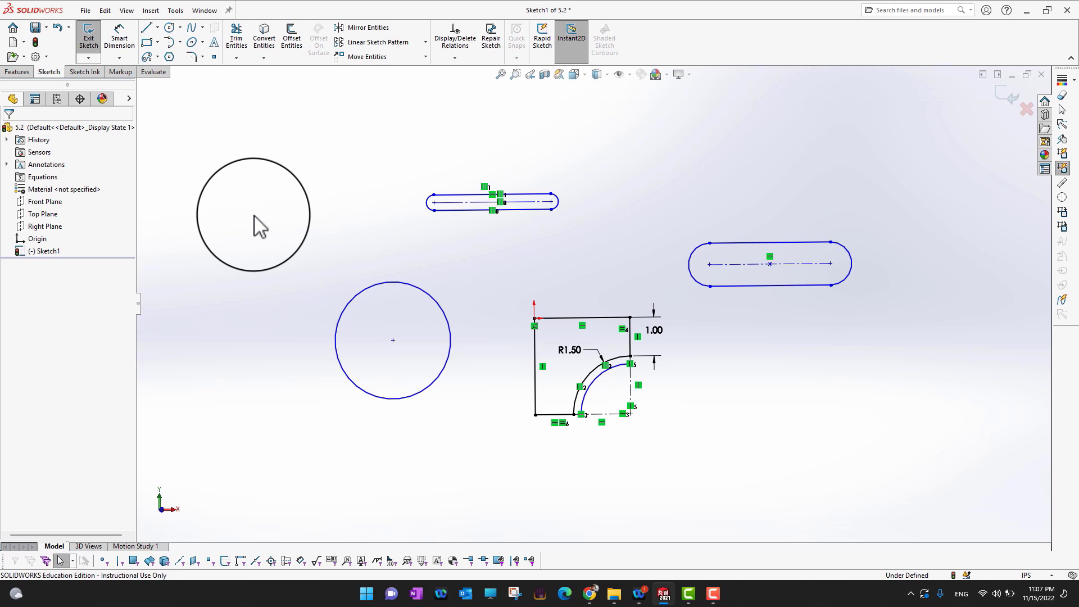
Sketch a corner rectangle about 5.65 by 4.03 in below the large slot
left_click(147, 45)
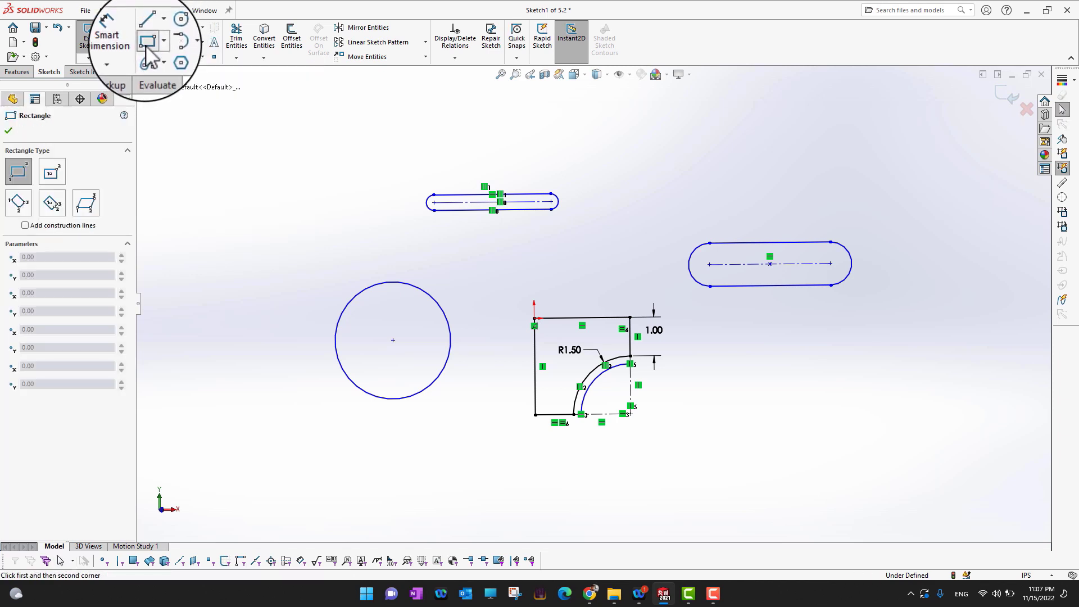
left_click(761, 349)
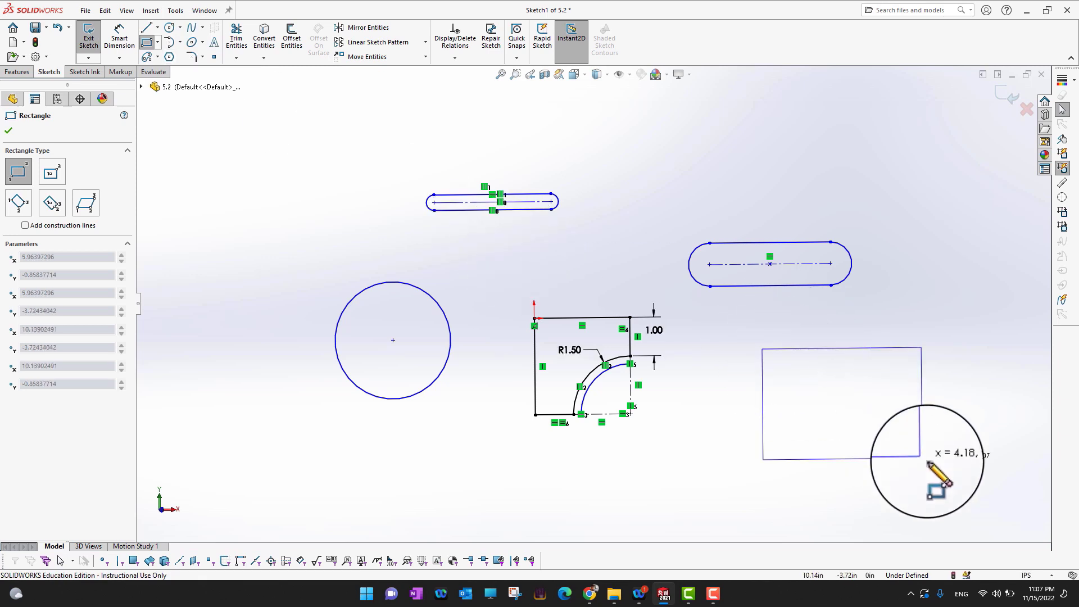
left_click(978, 503)
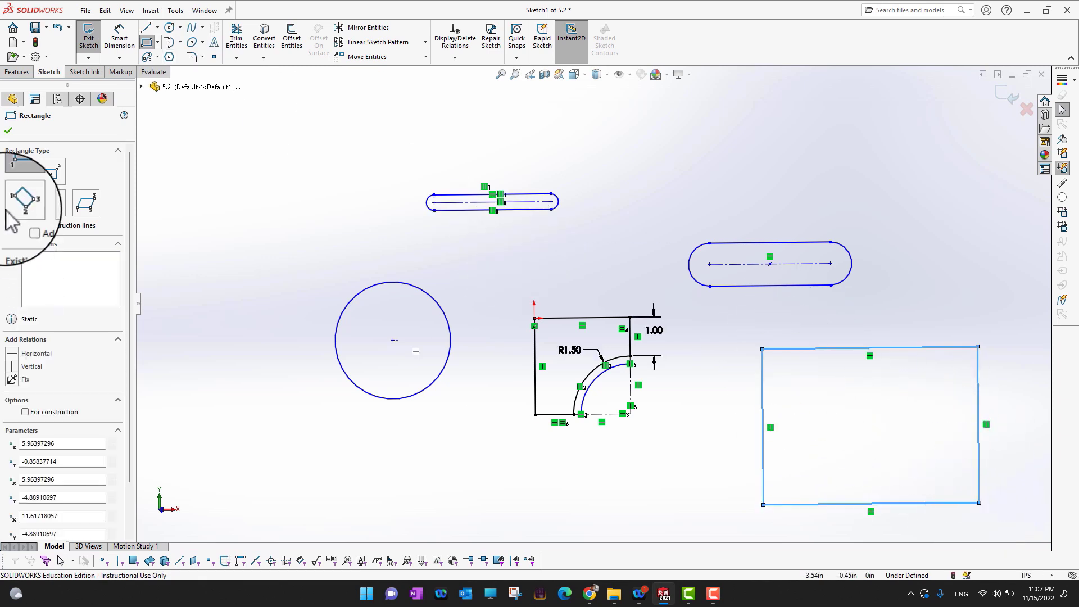
left_click(9, 131)
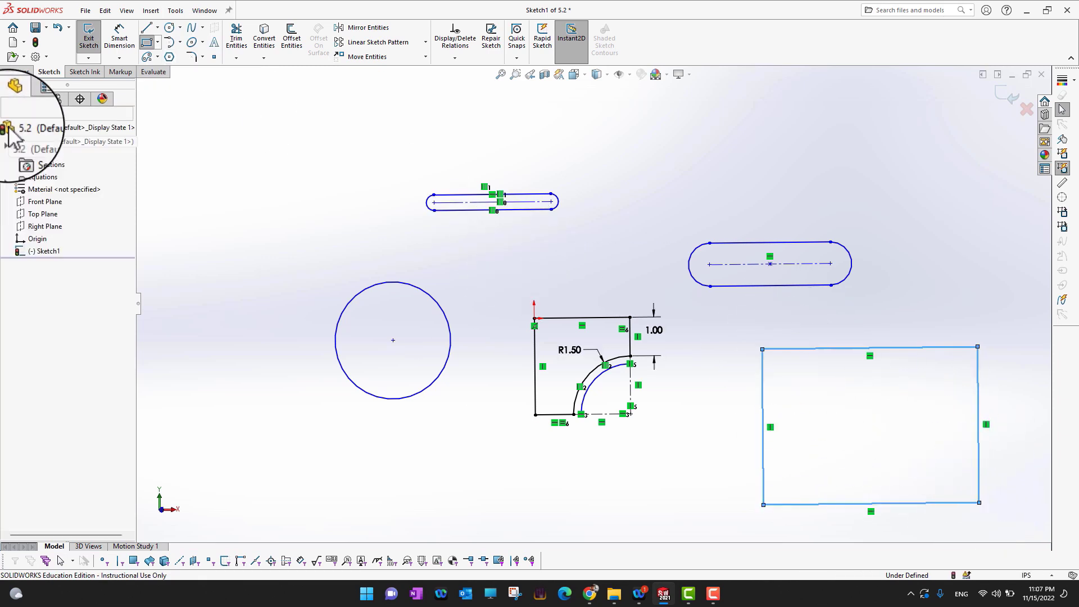
Sketch circles inside the rectangle's corners with radii of about 0.38 in upper right, 0.49 in upper left, 0.56 in lower left and 0.47 in lower right
left_click(170, 27)
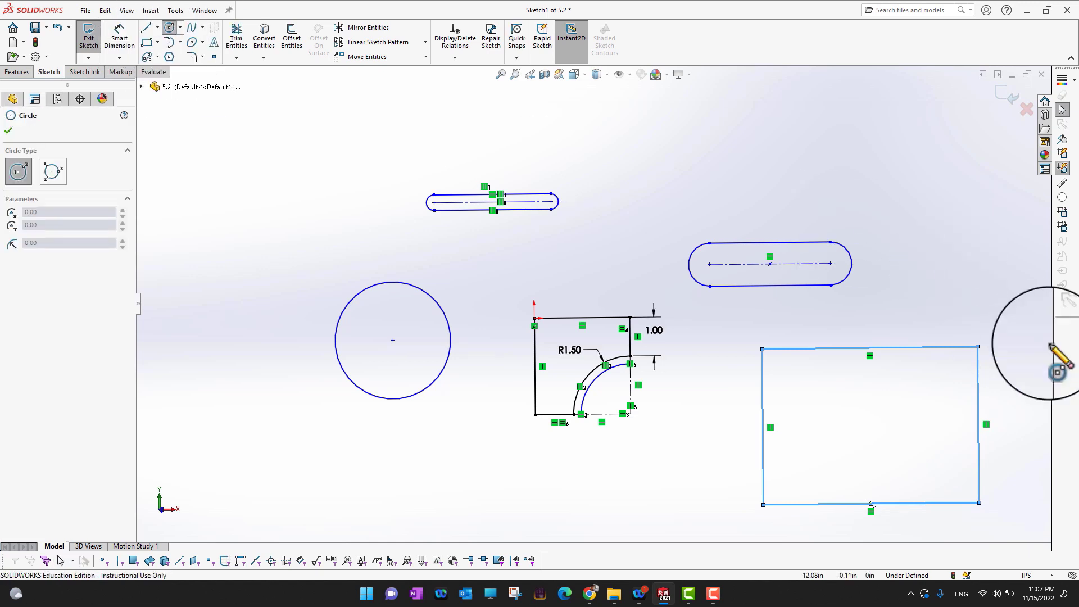
left_click(944, 370)
left_click(954, 388)
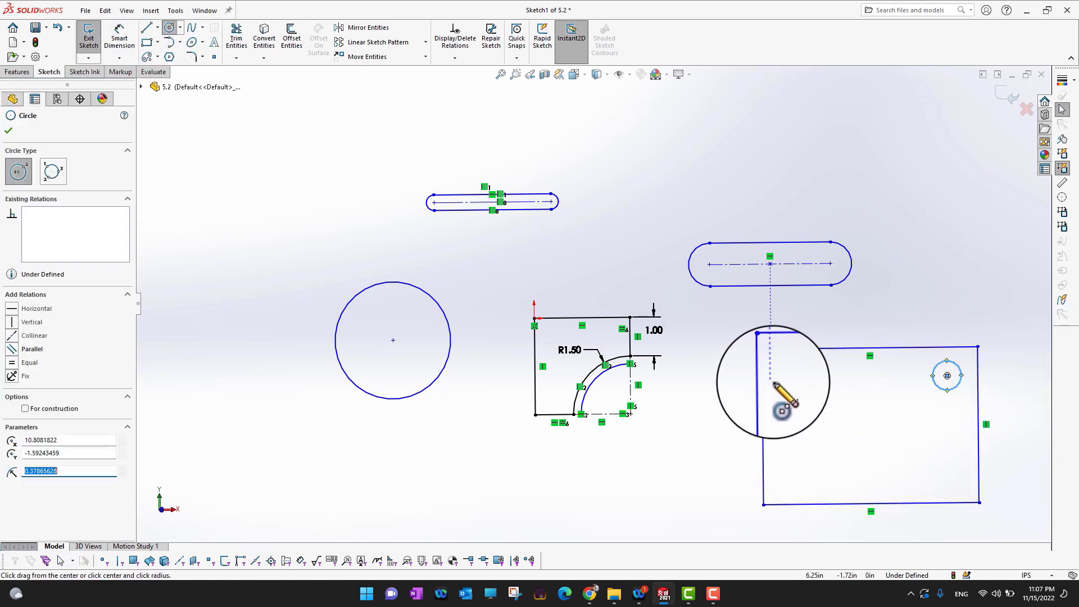
left_click(791, 375)
left_click(804, 392)
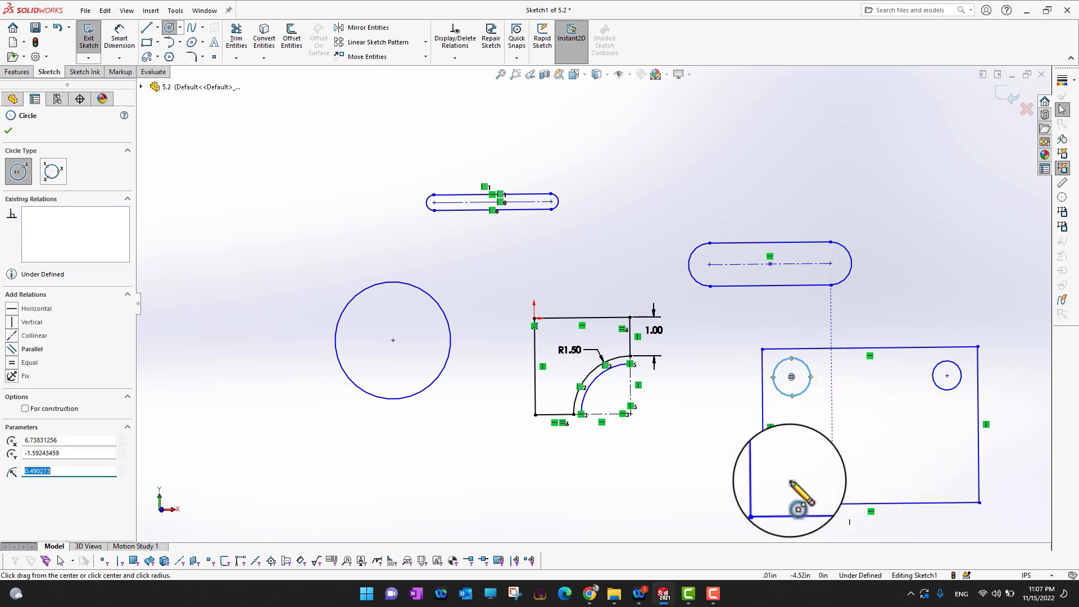
left_click(785, 465)
left_click(808, 485)
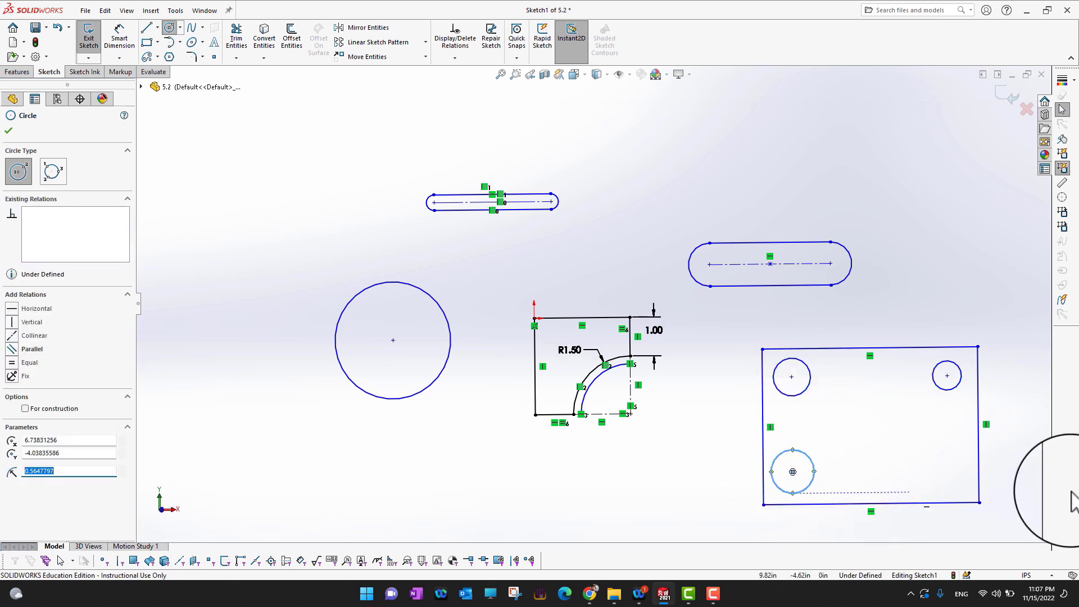
left_click(947, 471)
left_click(956, 486)
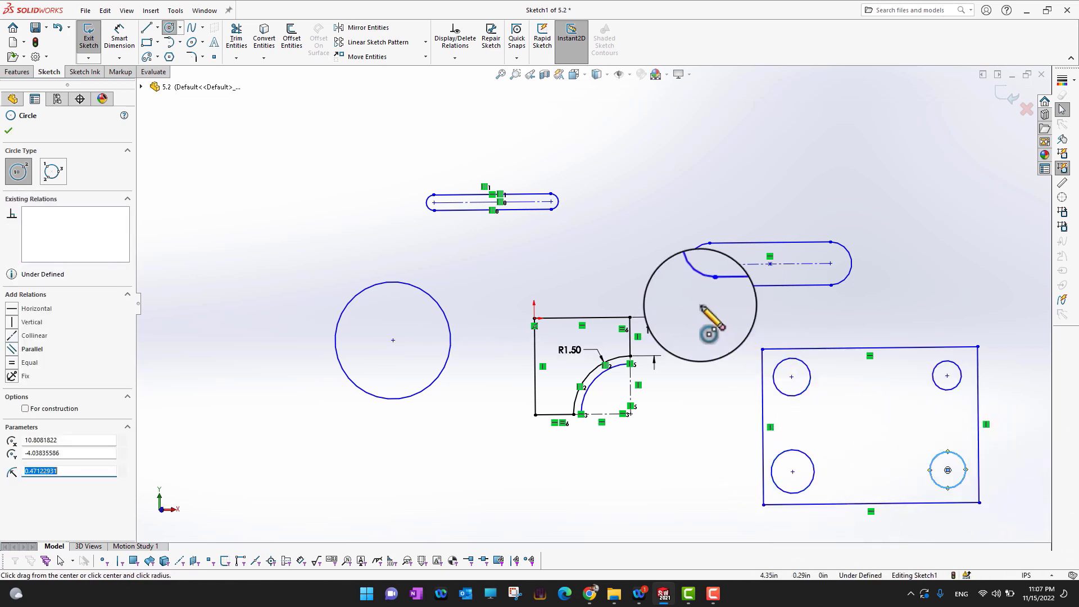
left_click(9, 130)
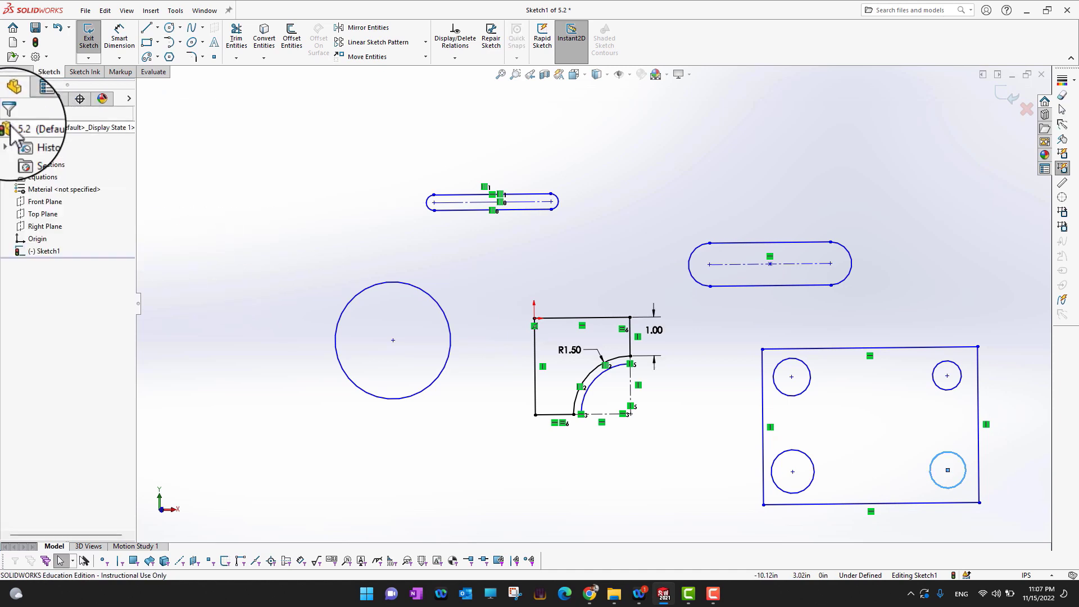
Dimension the vertical distance between the rectangle's top edge and the upper-right circle's center
left_click(119, 39)
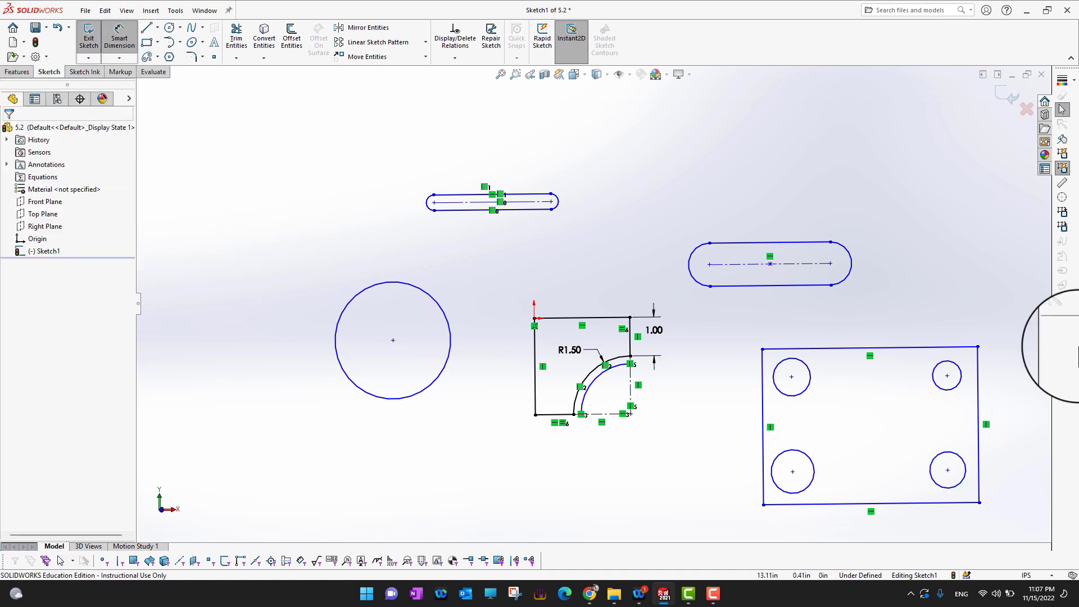
left_click(944, 348)
left_click(947, 375)
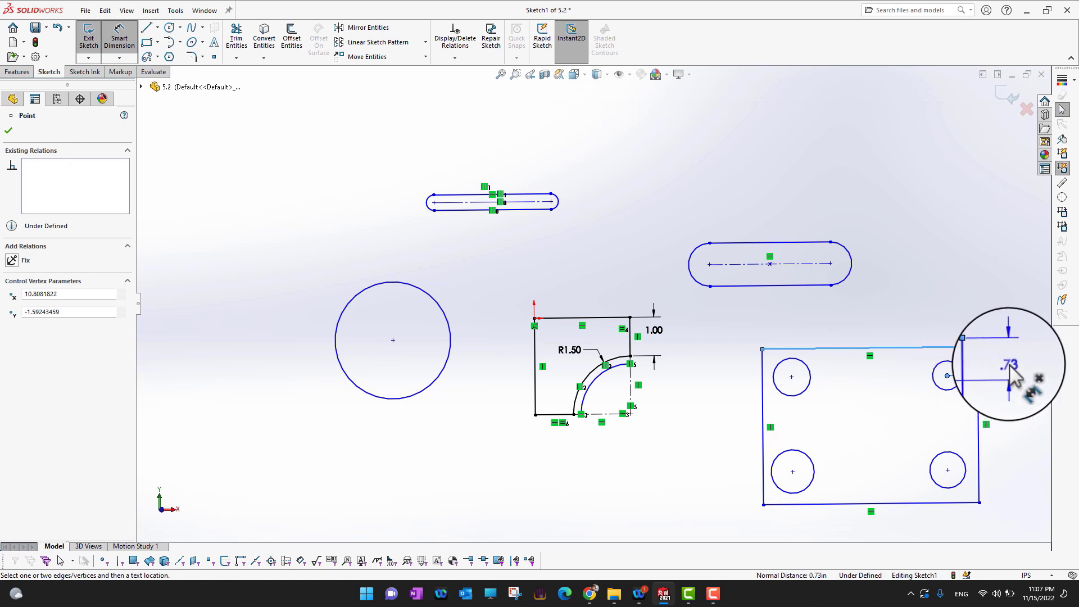
left_click(949, 392)
left_click(935, 349)
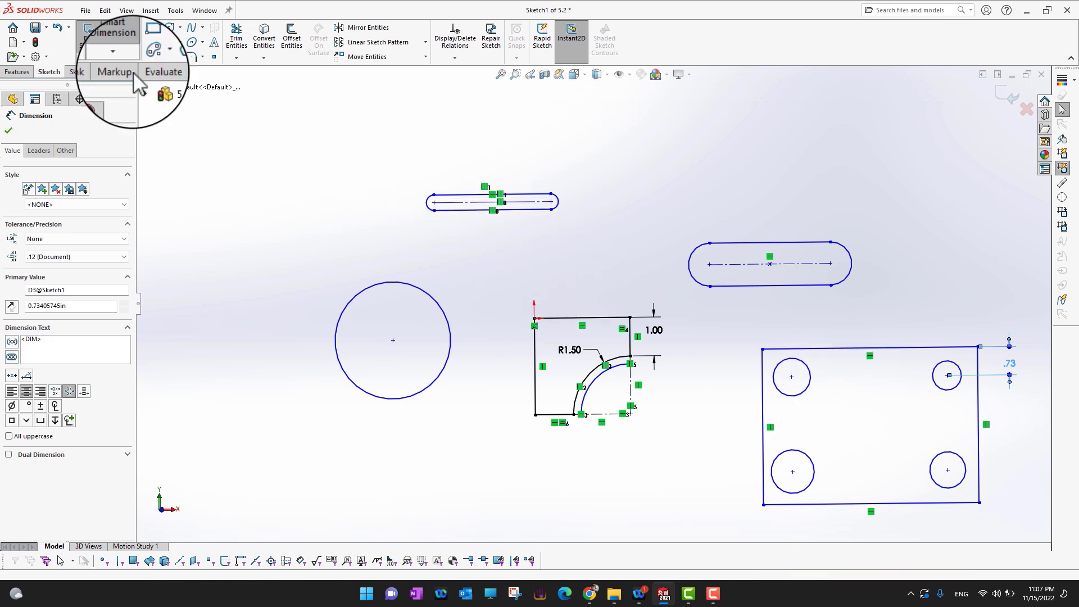
left_click(8, 130)
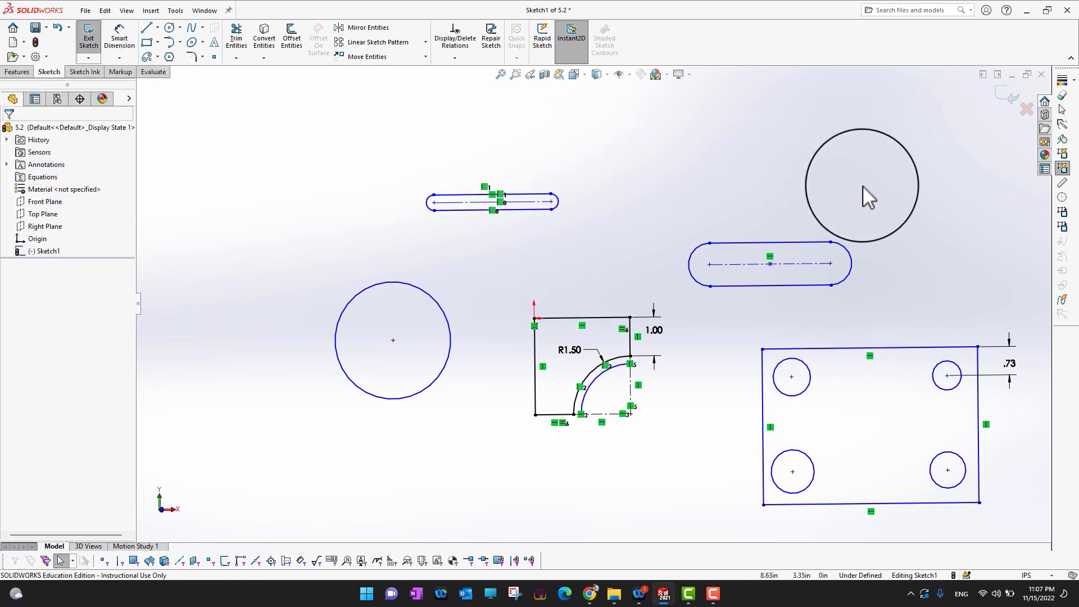
Offset the rectangle's full chain of edges 0.70 in inward as construction geometry
left_click(292, 45)
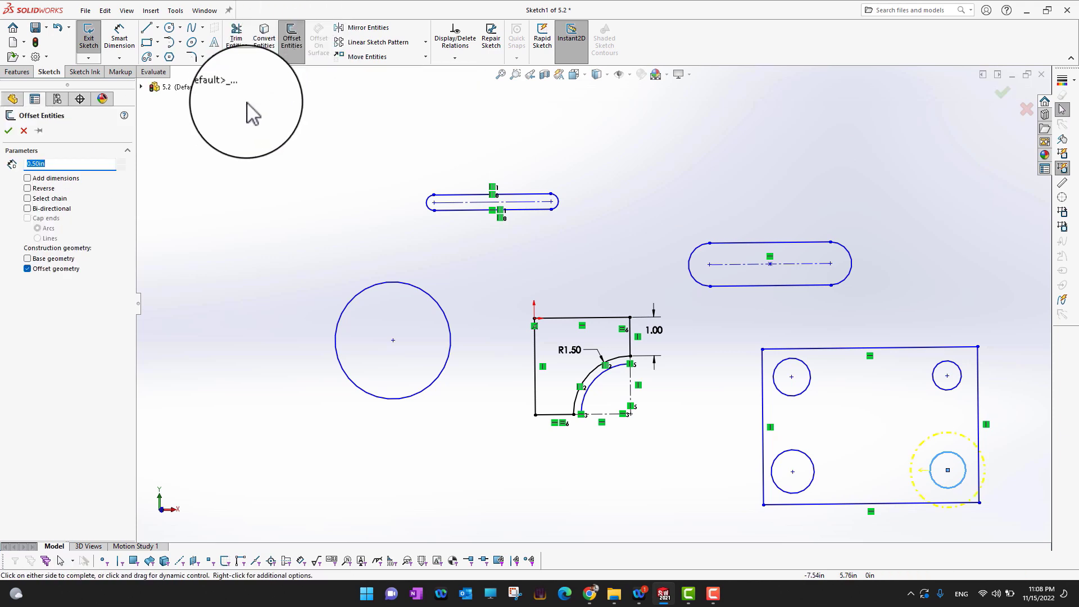
left_click(920, 352)
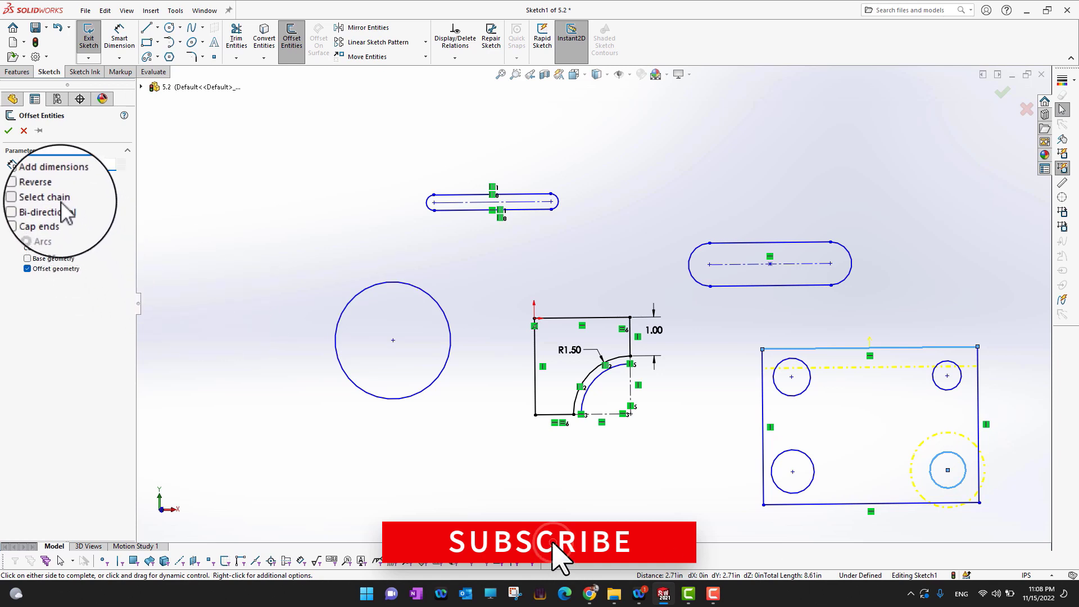
left_click(53, 199)
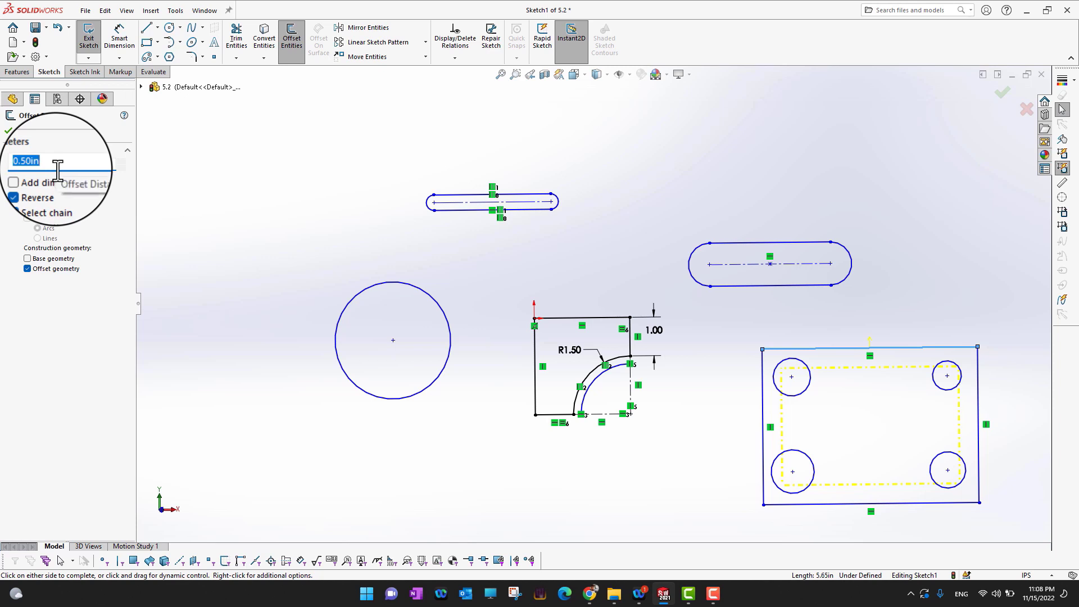
left_click(26, 186)
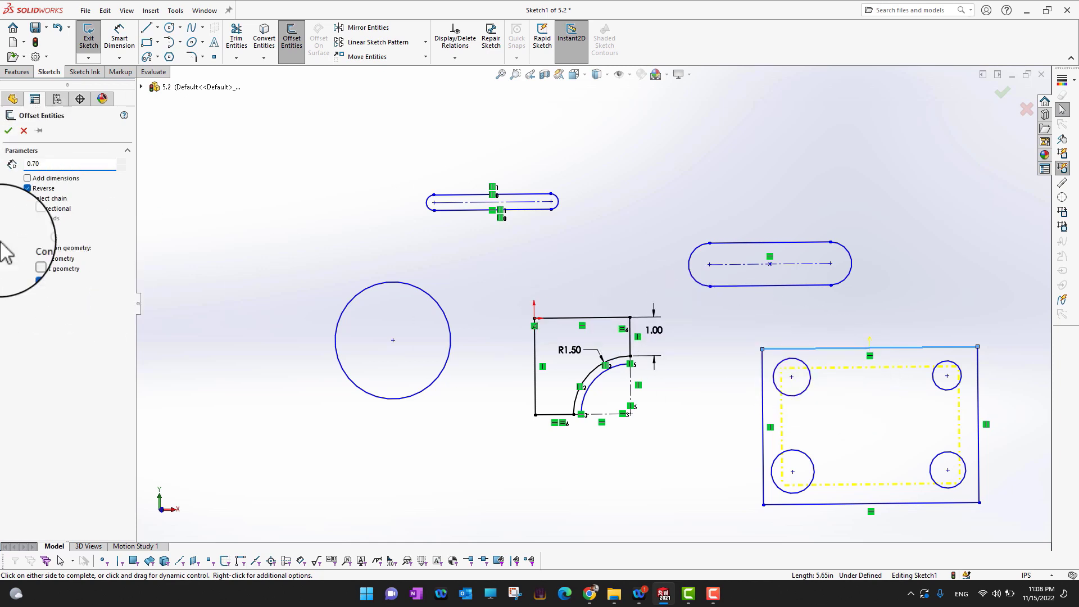
left_click(9, 131)
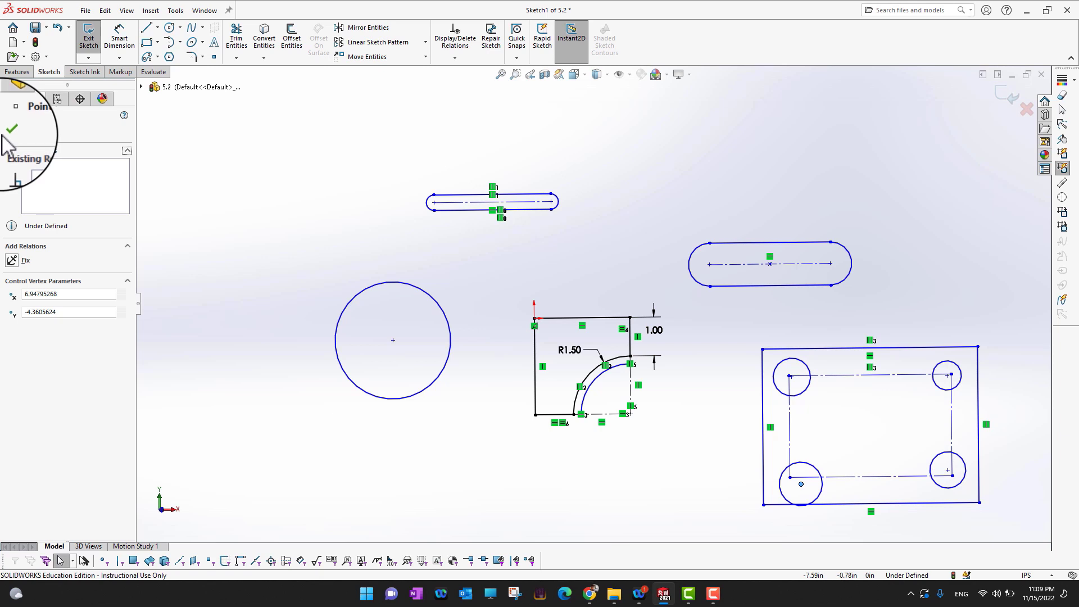
Move the corner circles so their centers coincide with the corners of the inner construction rectangle
left_click(11, 129)
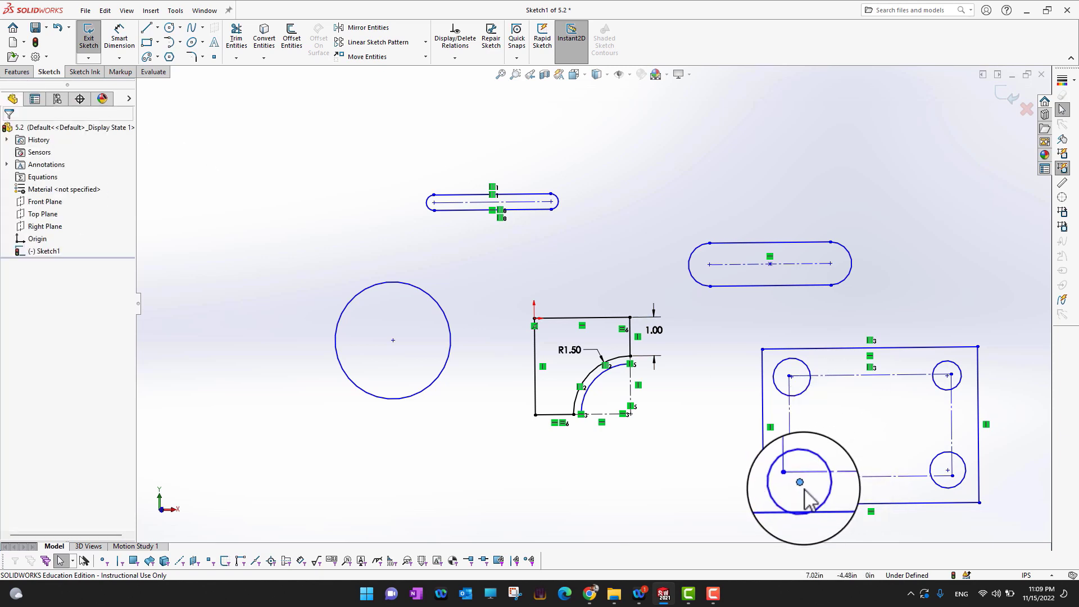
left_click_drag(801, 483, 790, 475)
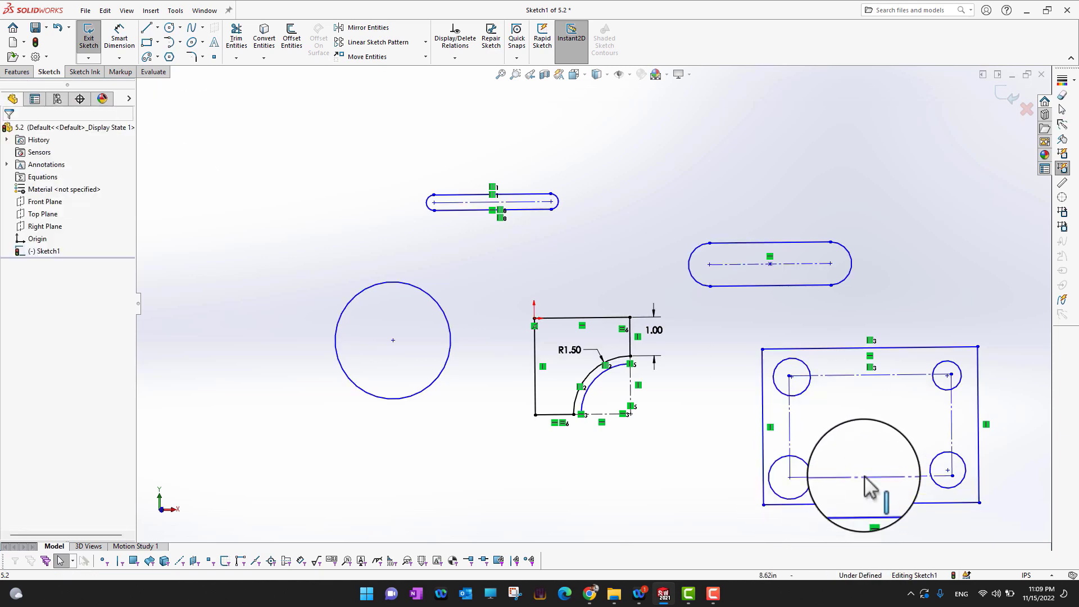
scroll(848, 403, "down", 3)
left_click(730, 353)
mouse_move(739, 366)
left_mouse_down()
mouse_move(753, 373)
mouse_move(726, 347)
left_mouse_up()
scroll(682, 345, "up", 2)
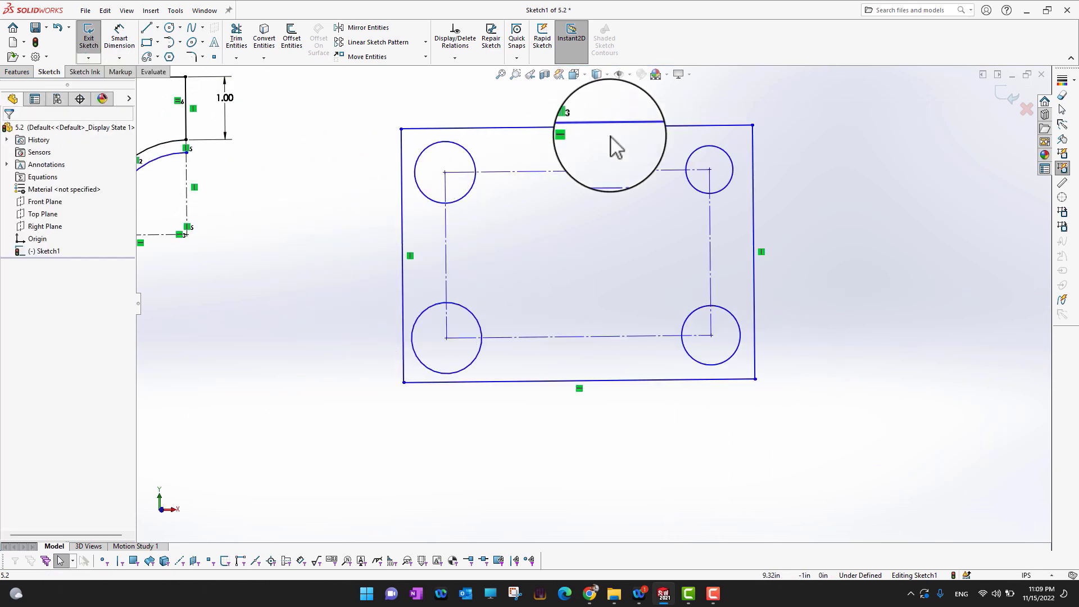
Add an Equal relation between all four corner circles
left_click(468, 150)
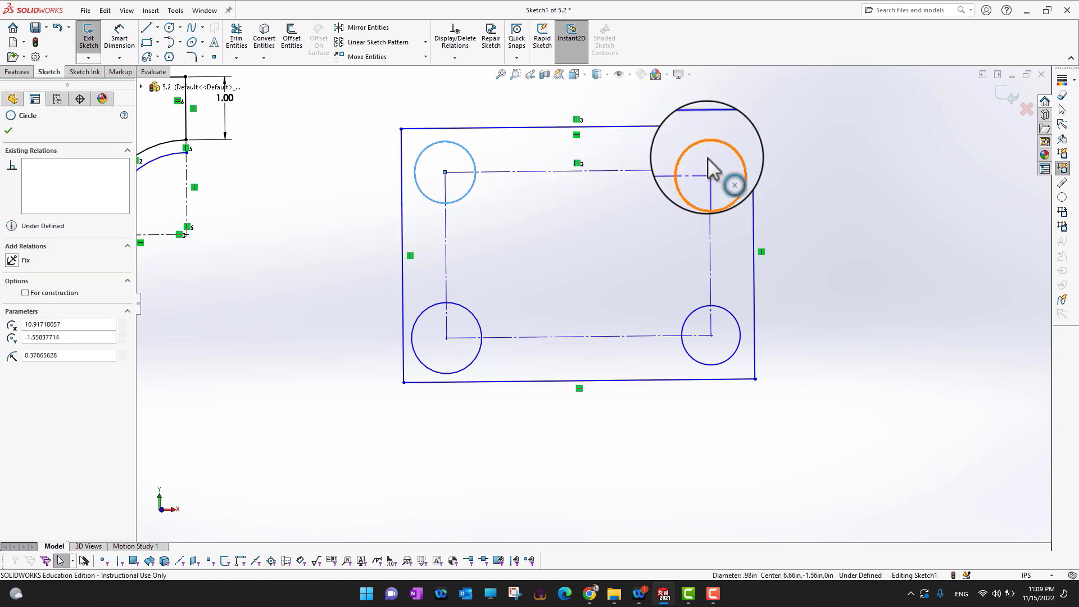
left_click(690, 160, "ctrl")
left_click(736, 325, "ctrl")
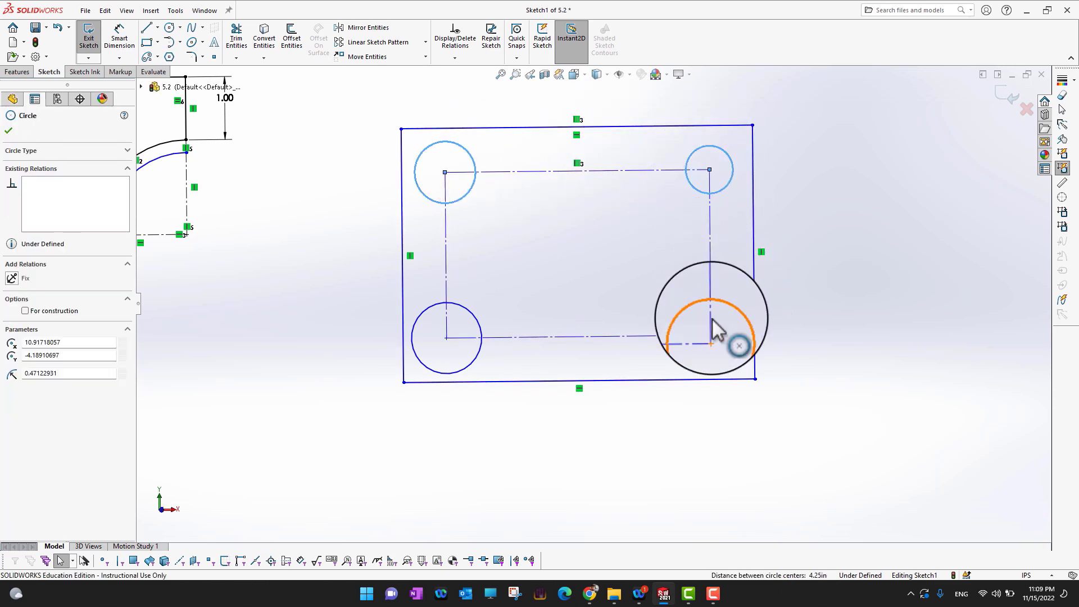
left_click(466, 371, "ctrl")
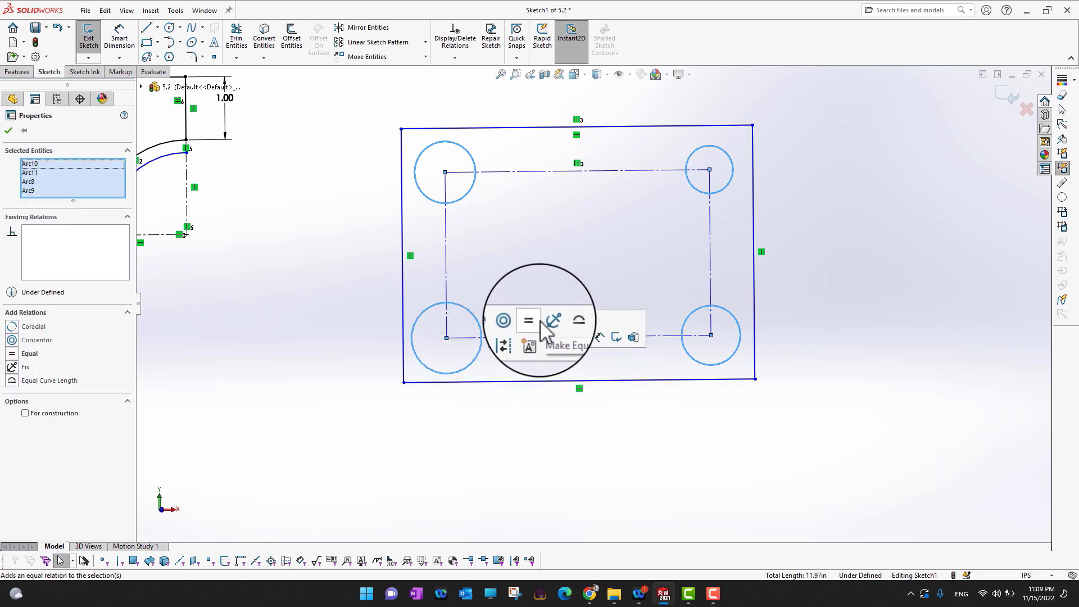
left_click(535, 320)
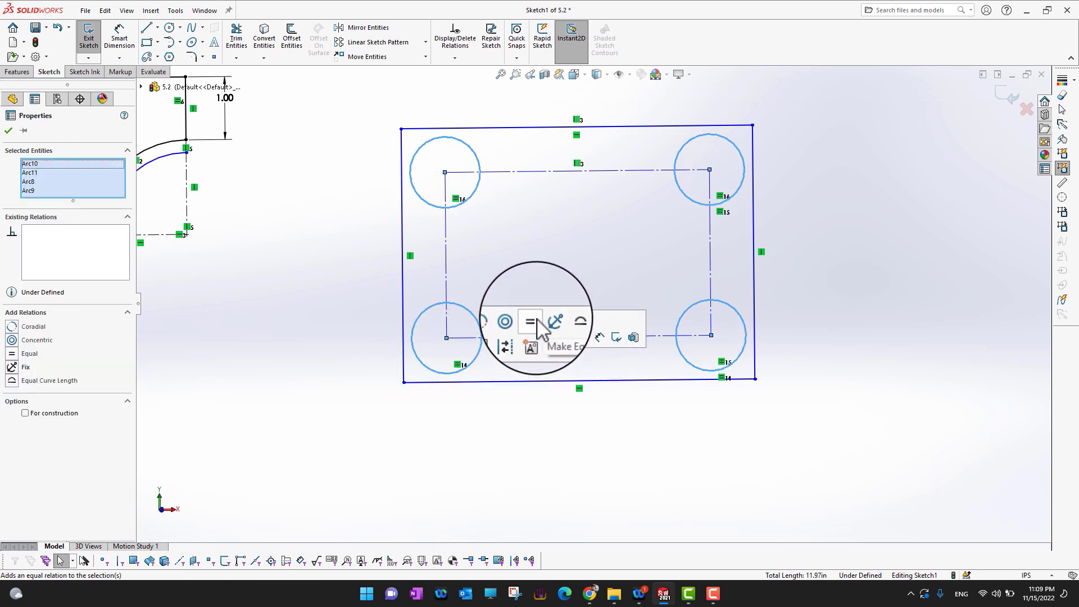
left_click(9, 131)
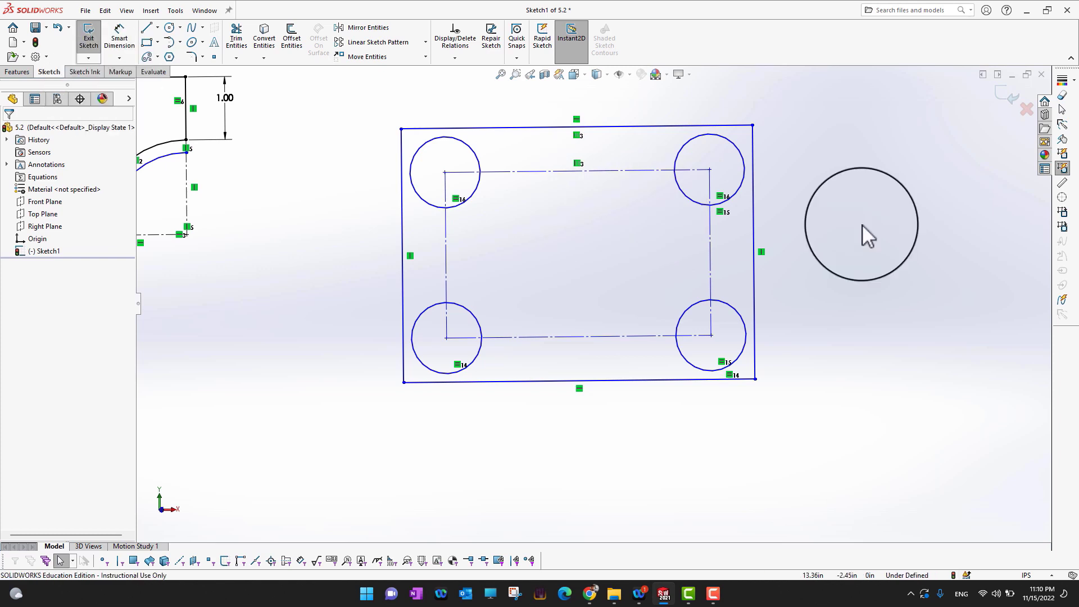
Dimension the upper-right circle's diameter and set it to 0.8 in
left_click(119, 41)
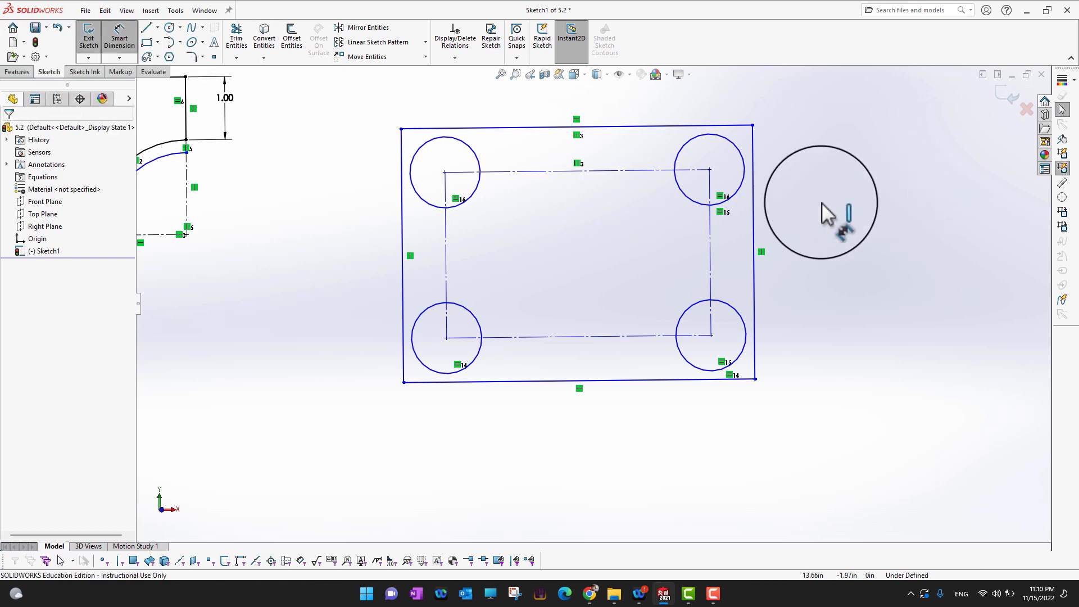
left_click(742, 185)
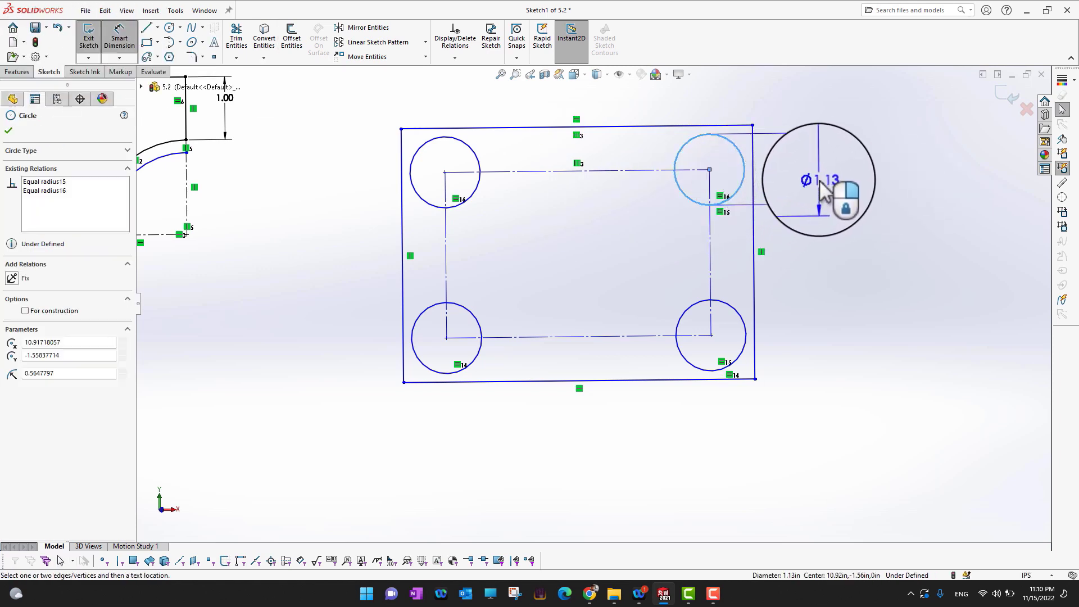
left_click(822, 182)
type("0.8")
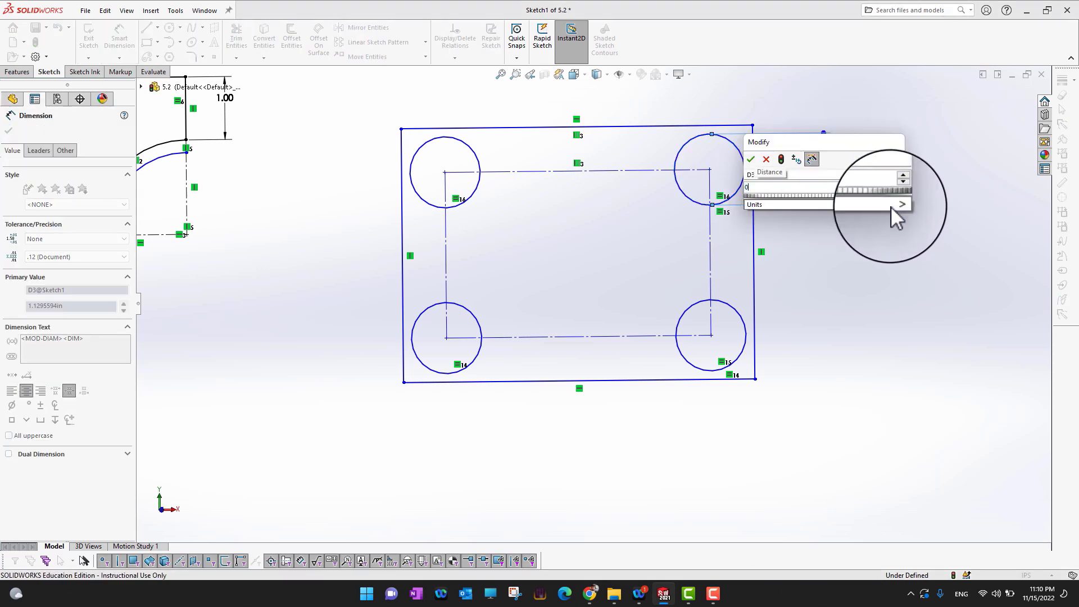
mouse_move(827, 207)
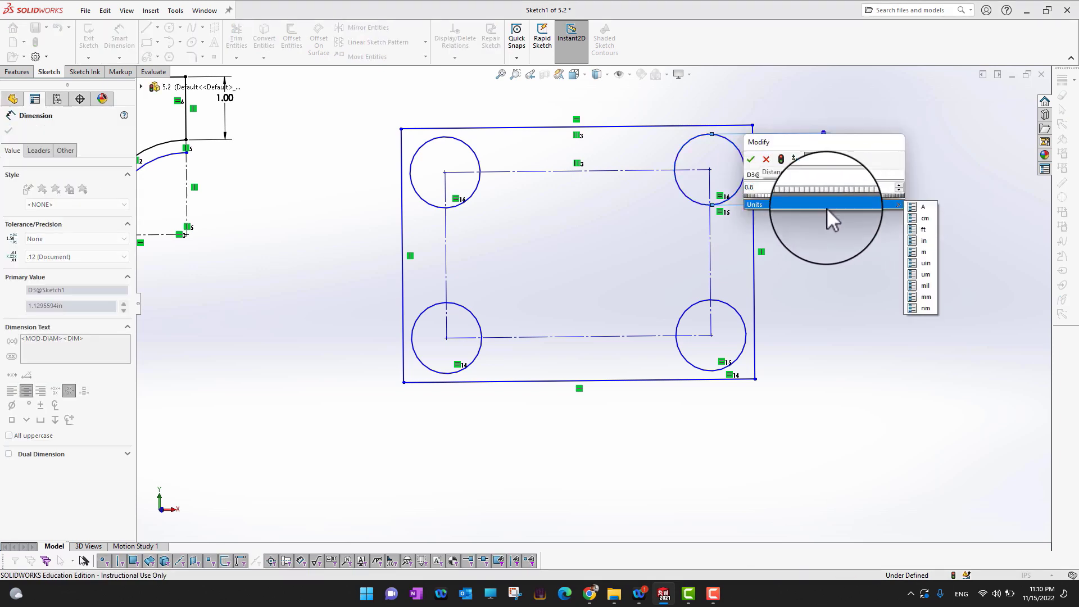
left_click(751, 159)
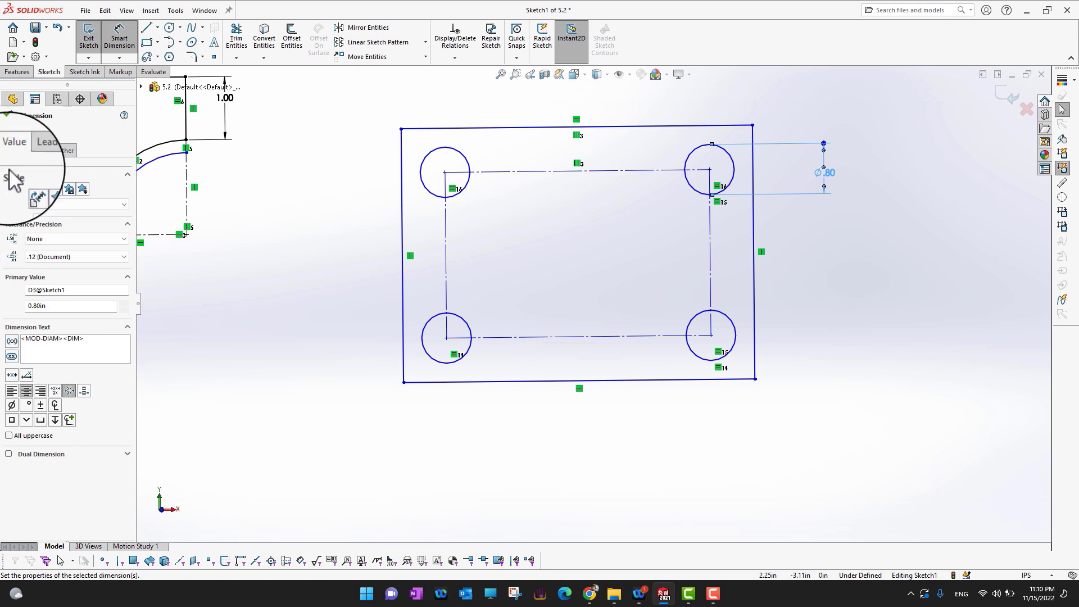
left_click(8, 130)
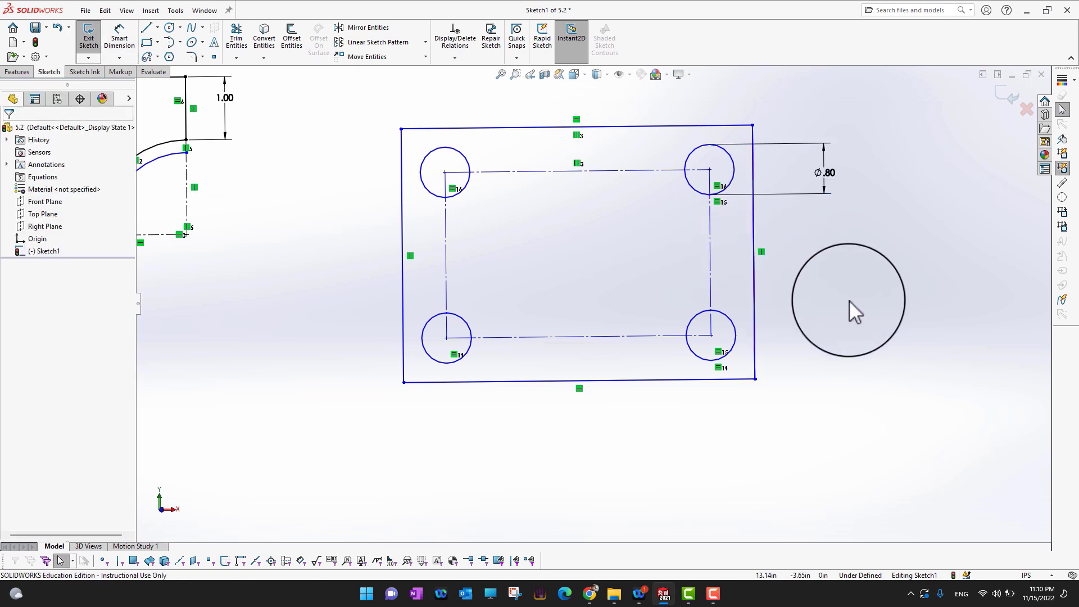